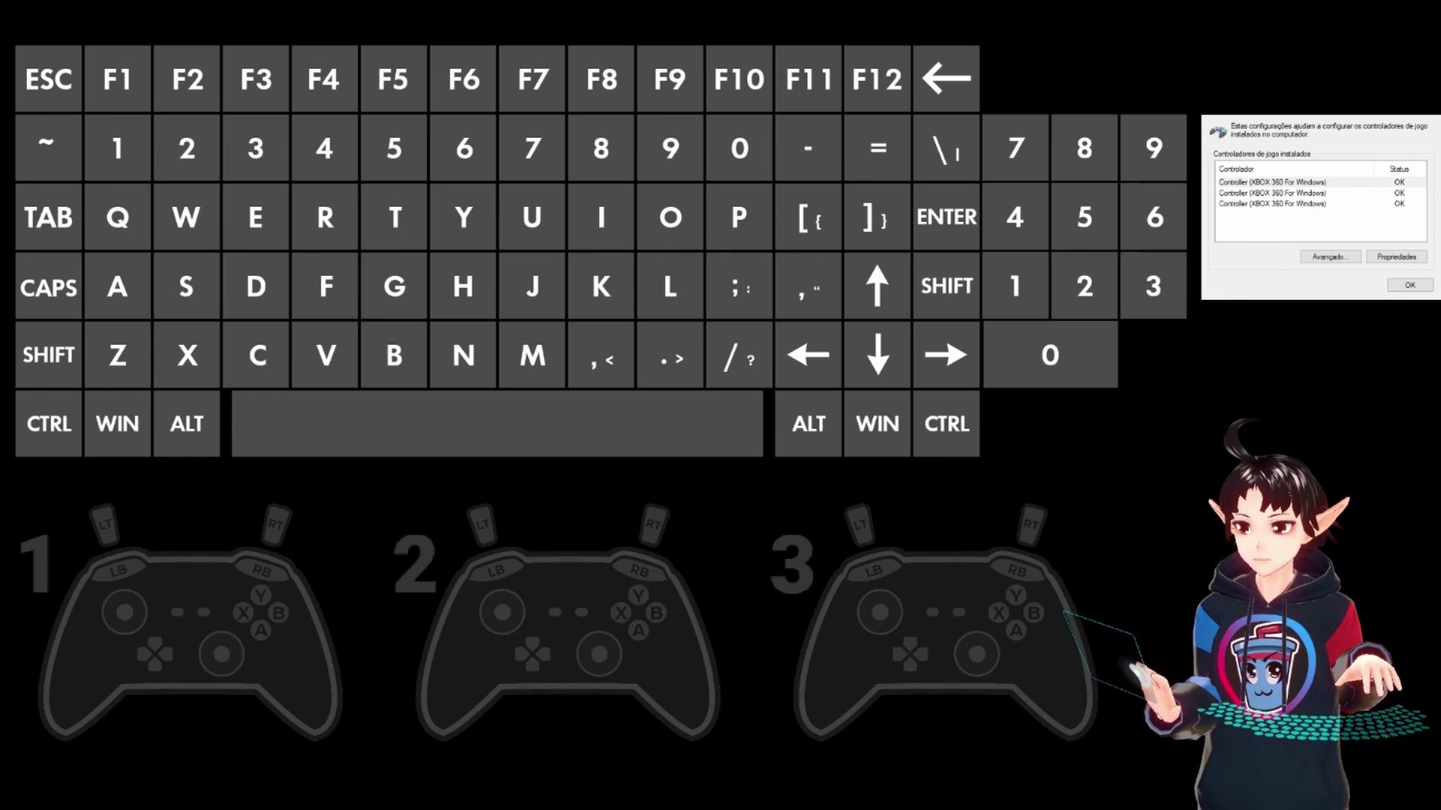
- Test controller 1 from the keyboard: IJKL stick, \ and ' for A, plus O, P, U, ]
key("j")
key("i")
key("l")
key("k")
key("backslash")
key("apostrophe")
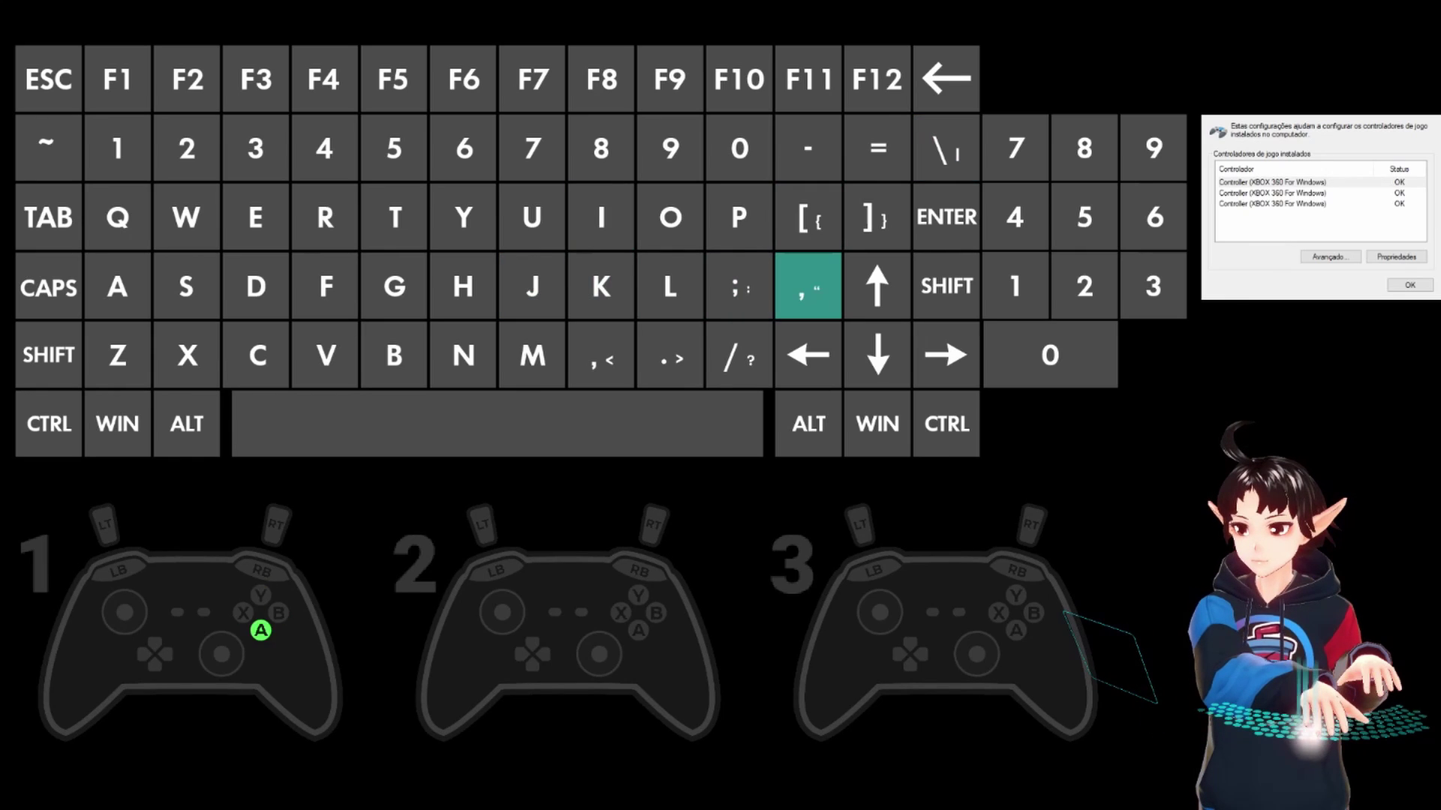
key("o")
key("p")
key("u")
key("bracketright")
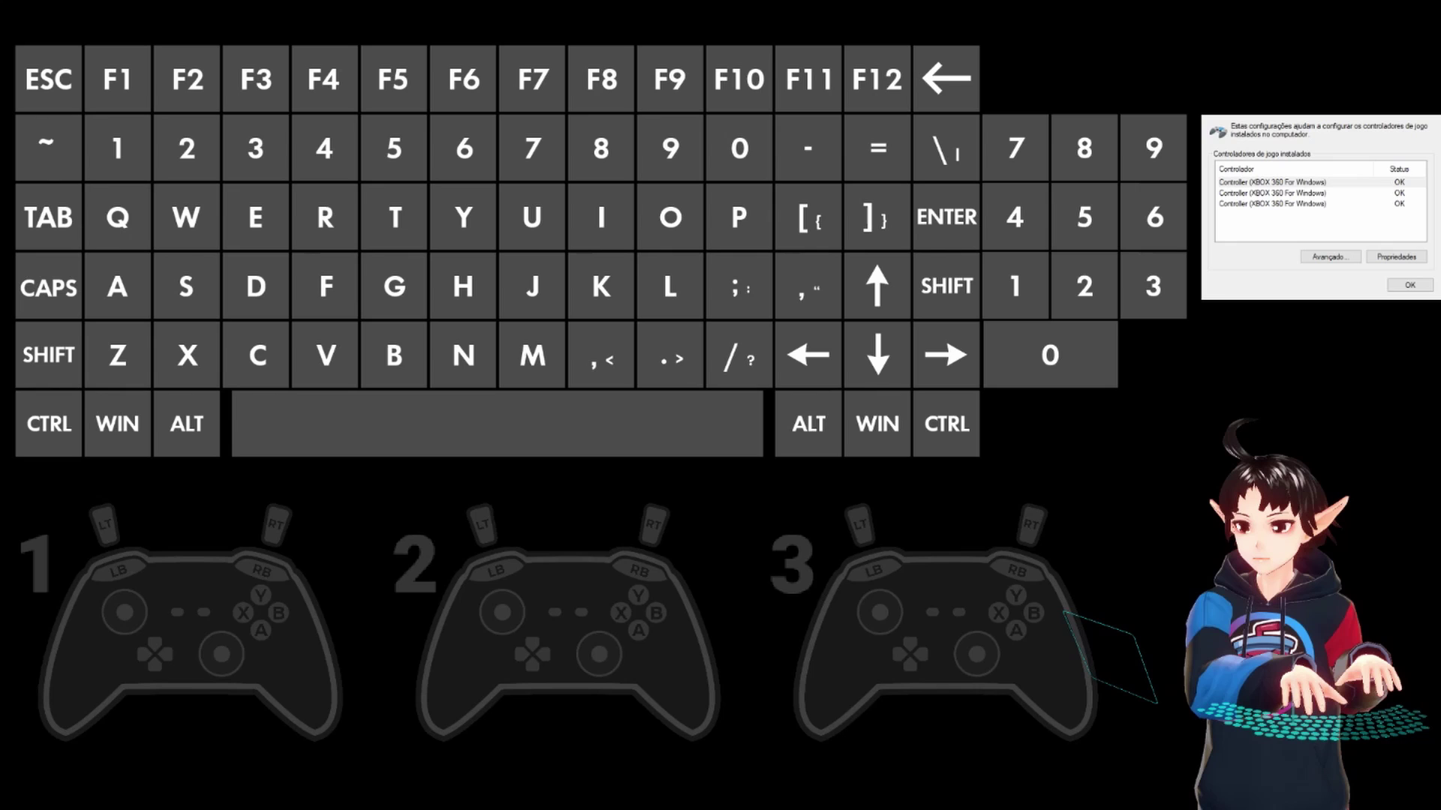
- Test controller 2: arrow-key stick, numpad 1/5/2/3 buttons, right Shift/Ctrl and numpad 4/6
key("Left")
key("Up")
key("Down")
key("KP_1")
key("KP_5")
key("KP_2")
key("KP_3")
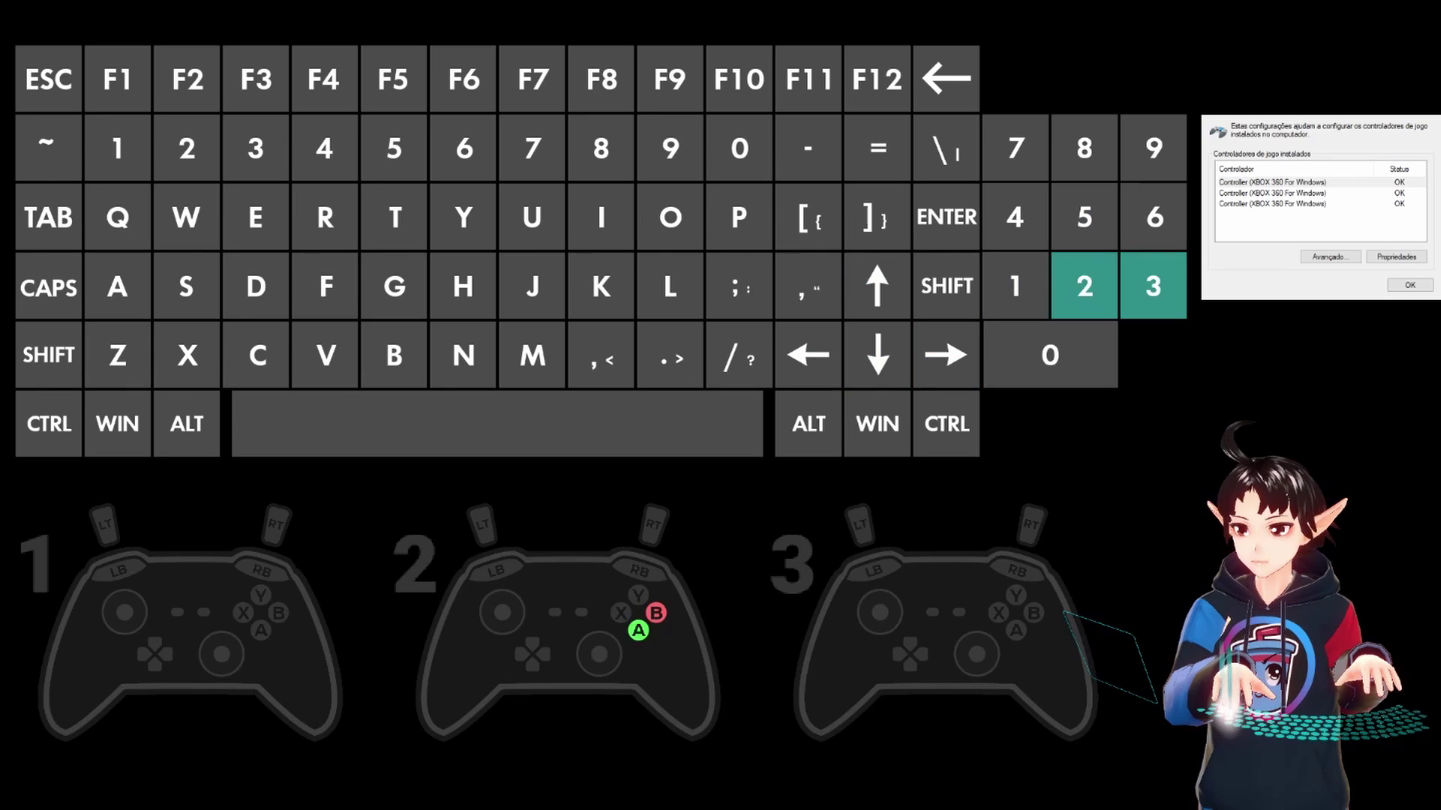
key("Shift_R")
key("KP_4")
key("Control_R")
key("KP_6")
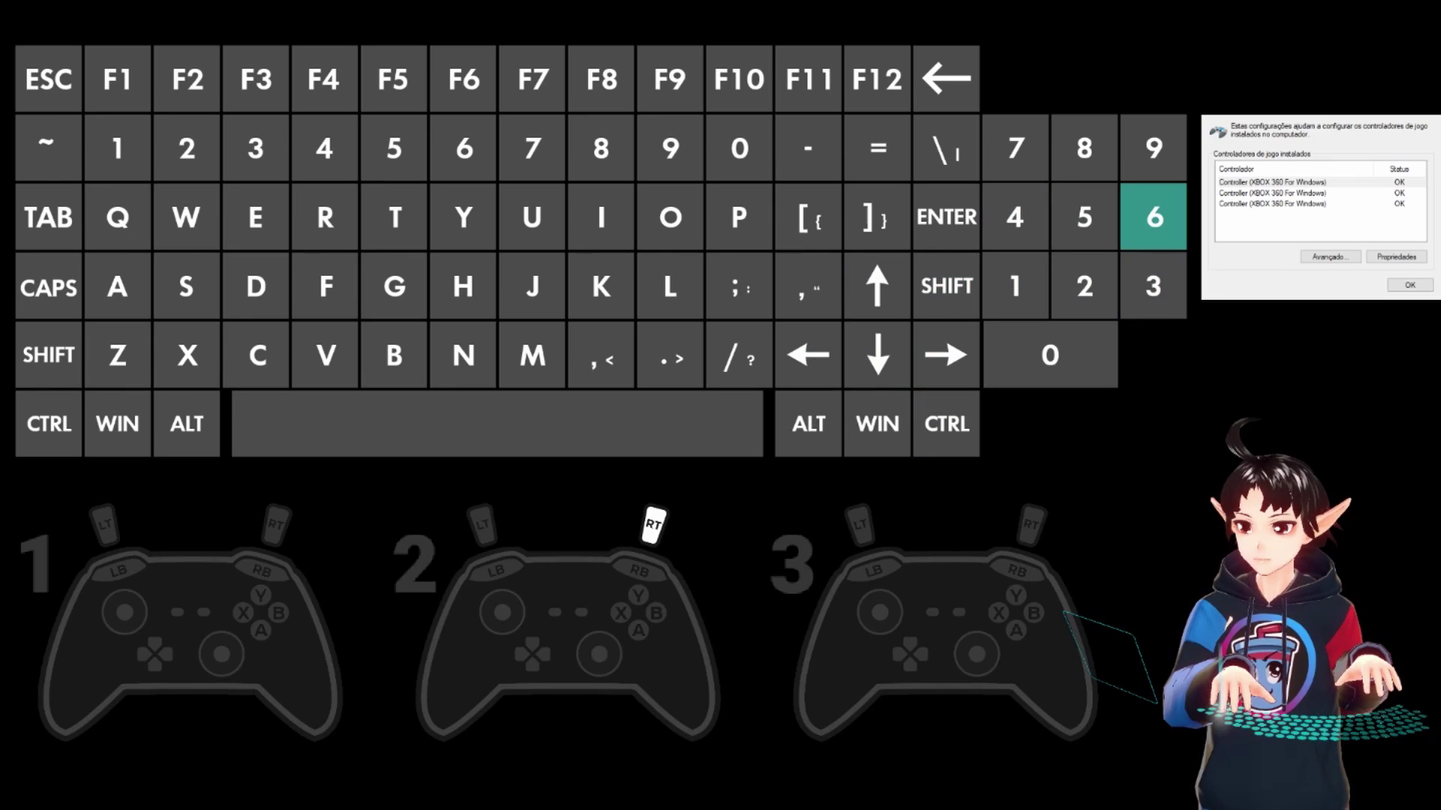
- Test controller 3: WASD stick, T/F/H buttons and G/E/R/Q/Y bumpers and triggers
key("a")
key("w")
key("s")
key("d")
key("t")
key("f")
key("h")
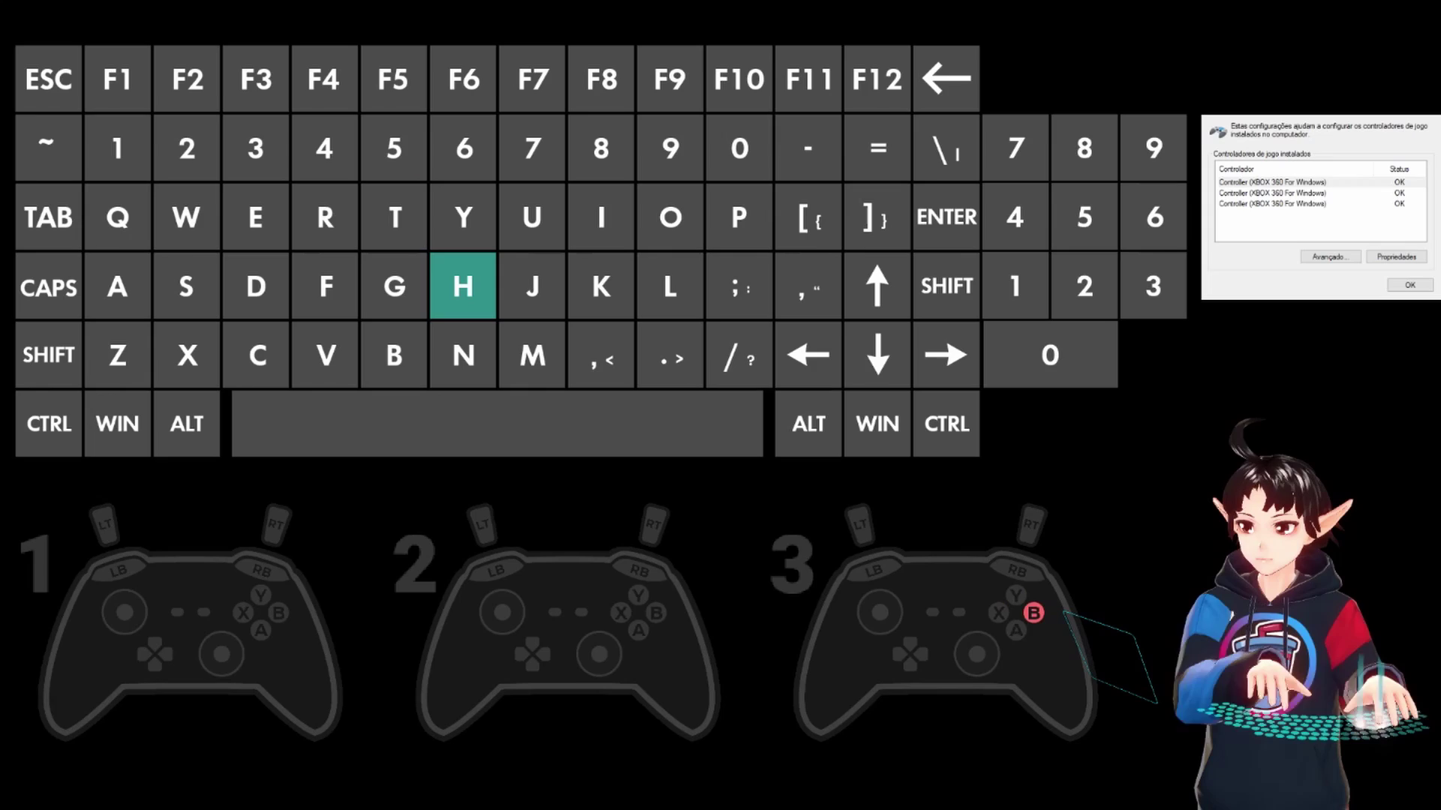
key("g")
key("e")
key("r")
key("q")
key("y")
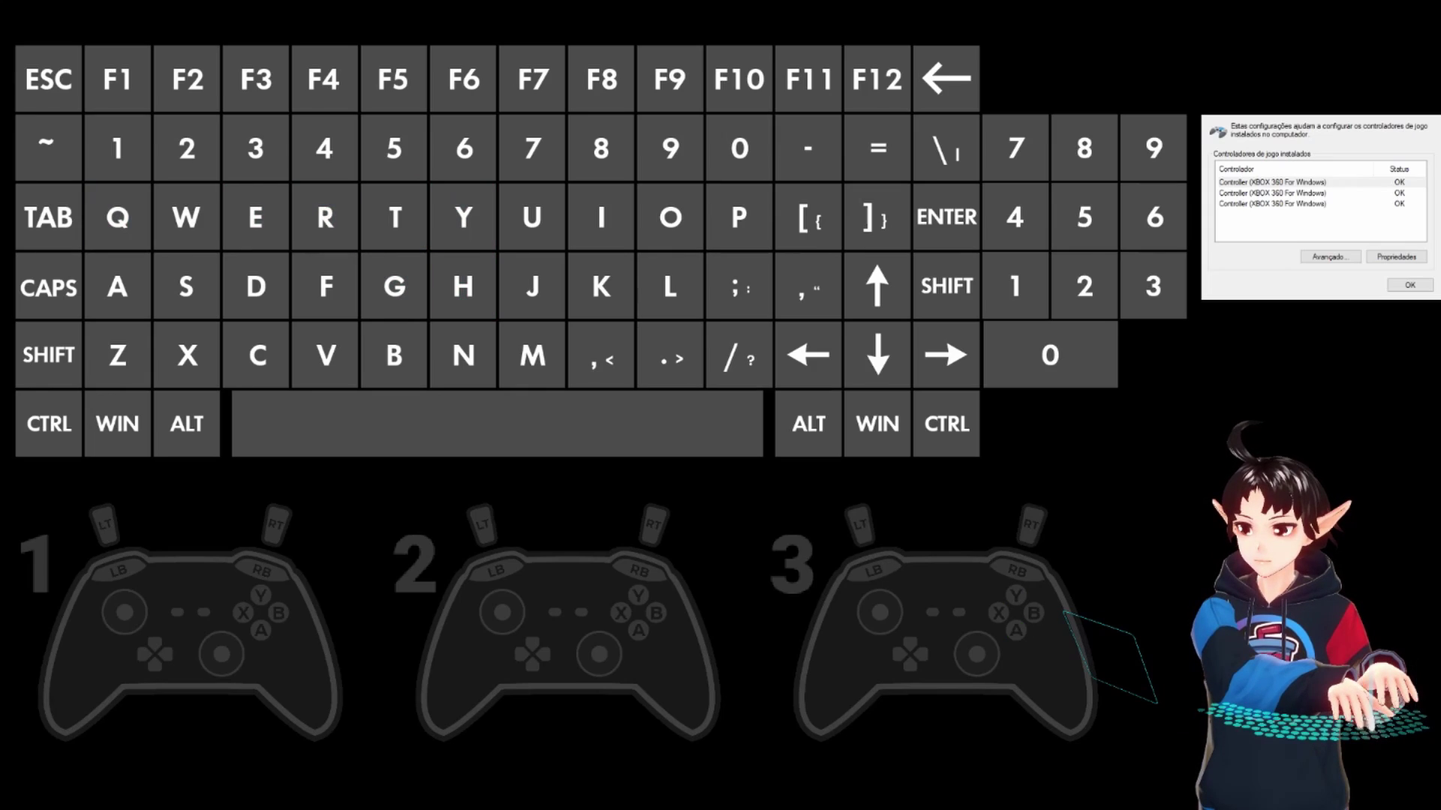
- Check controllers 1 and 2 centre buttons (Backspace, Enter), then go to the repository's Releases page
key("BackSpace")
key("Return")
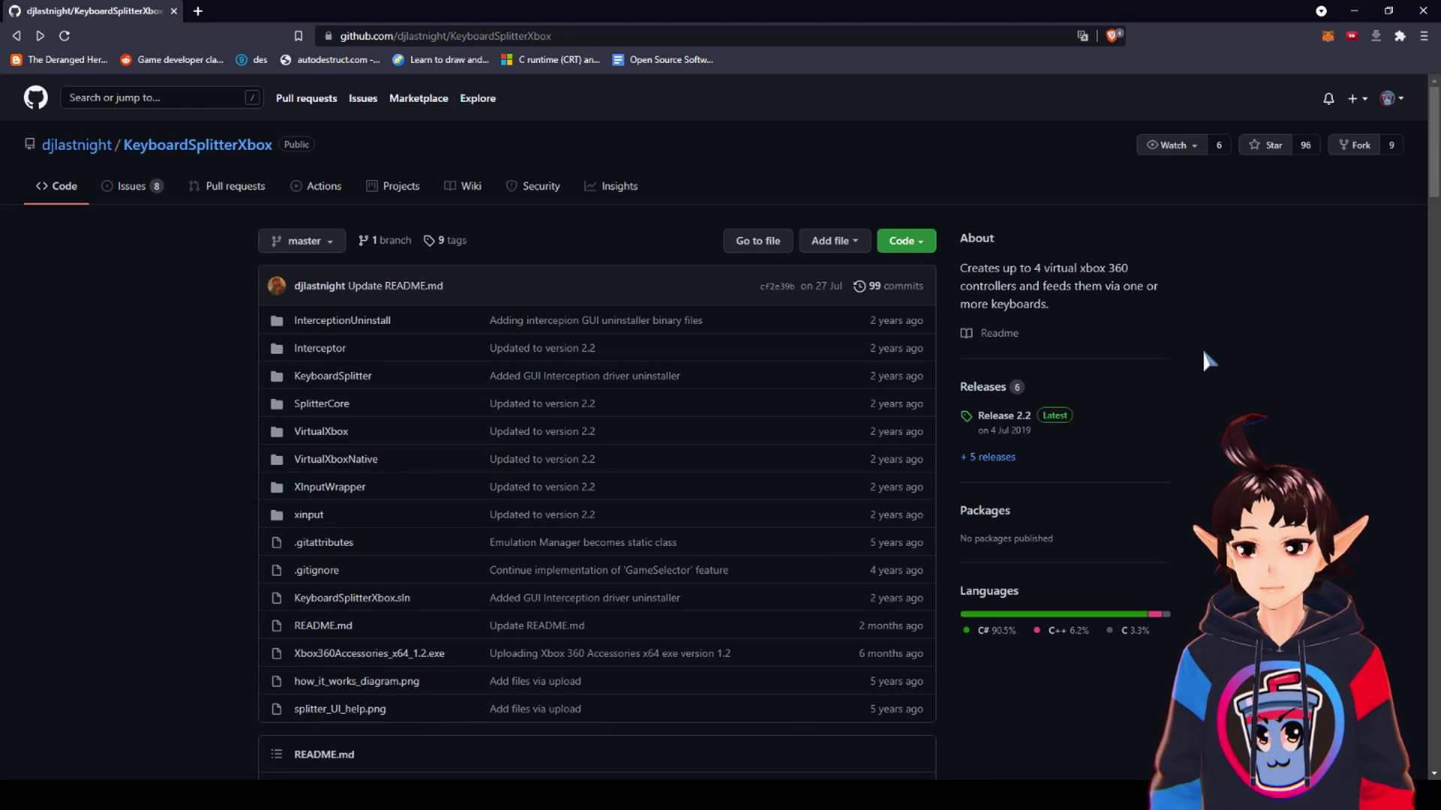
left_click(988, 387)
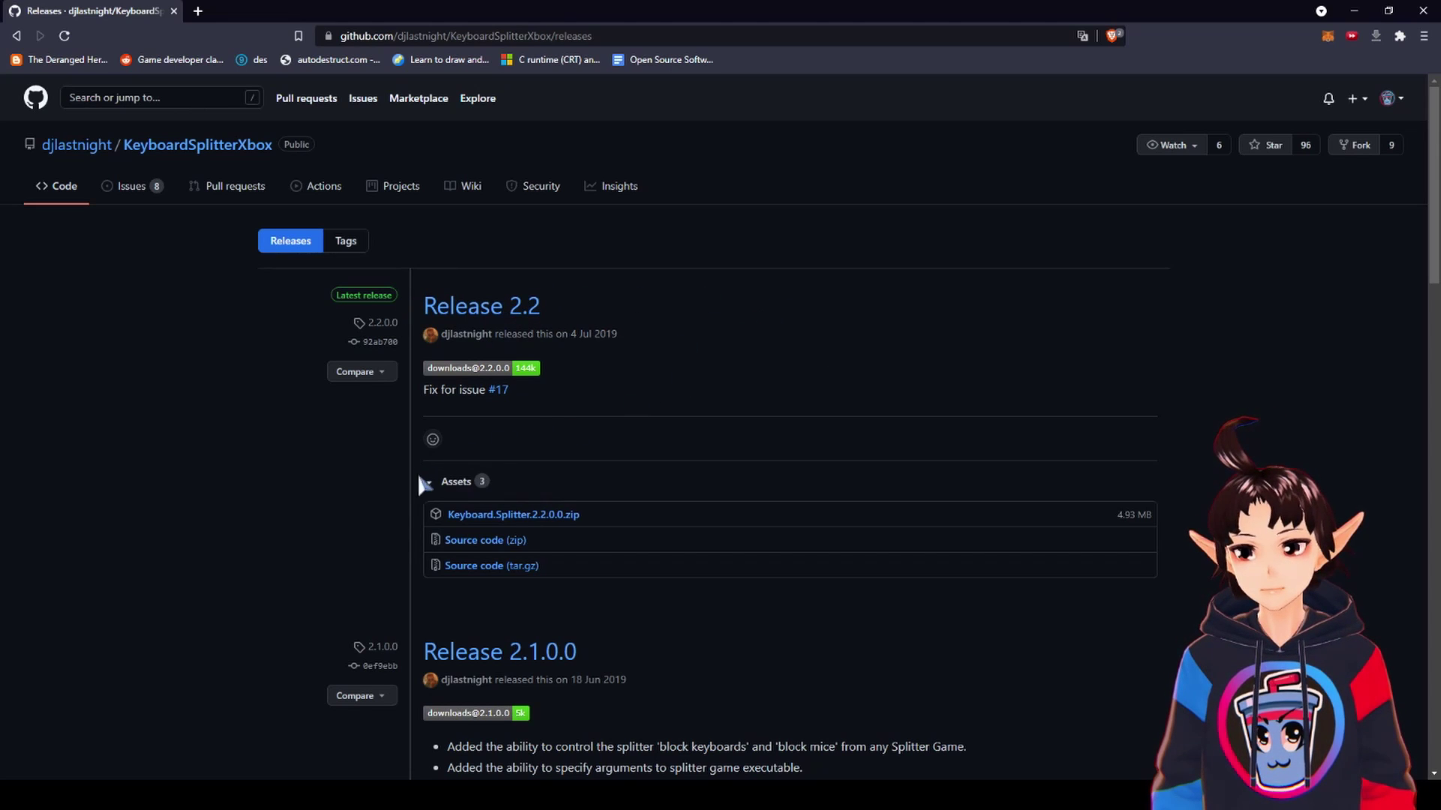
left_click(442, 484)
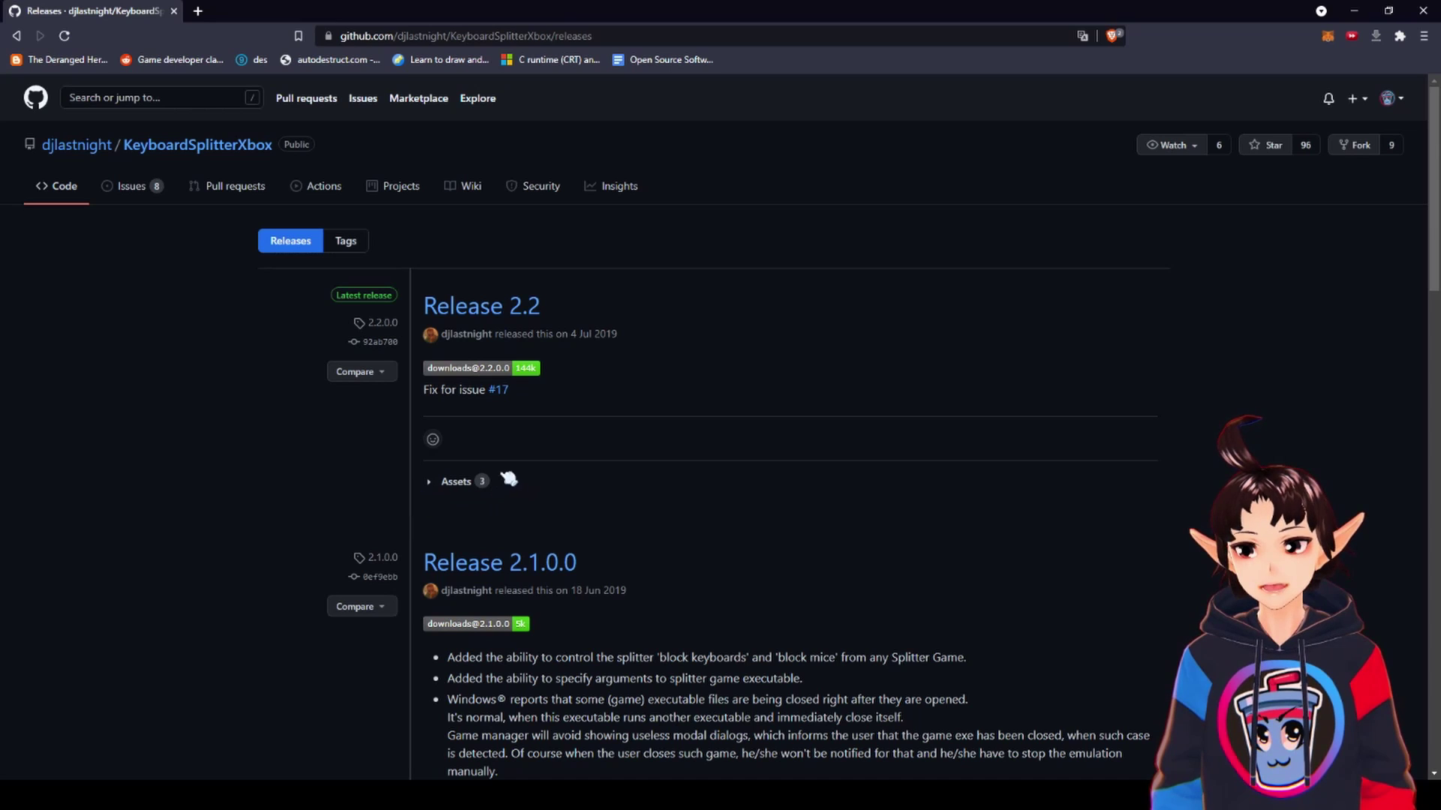
left_click(437, 484)
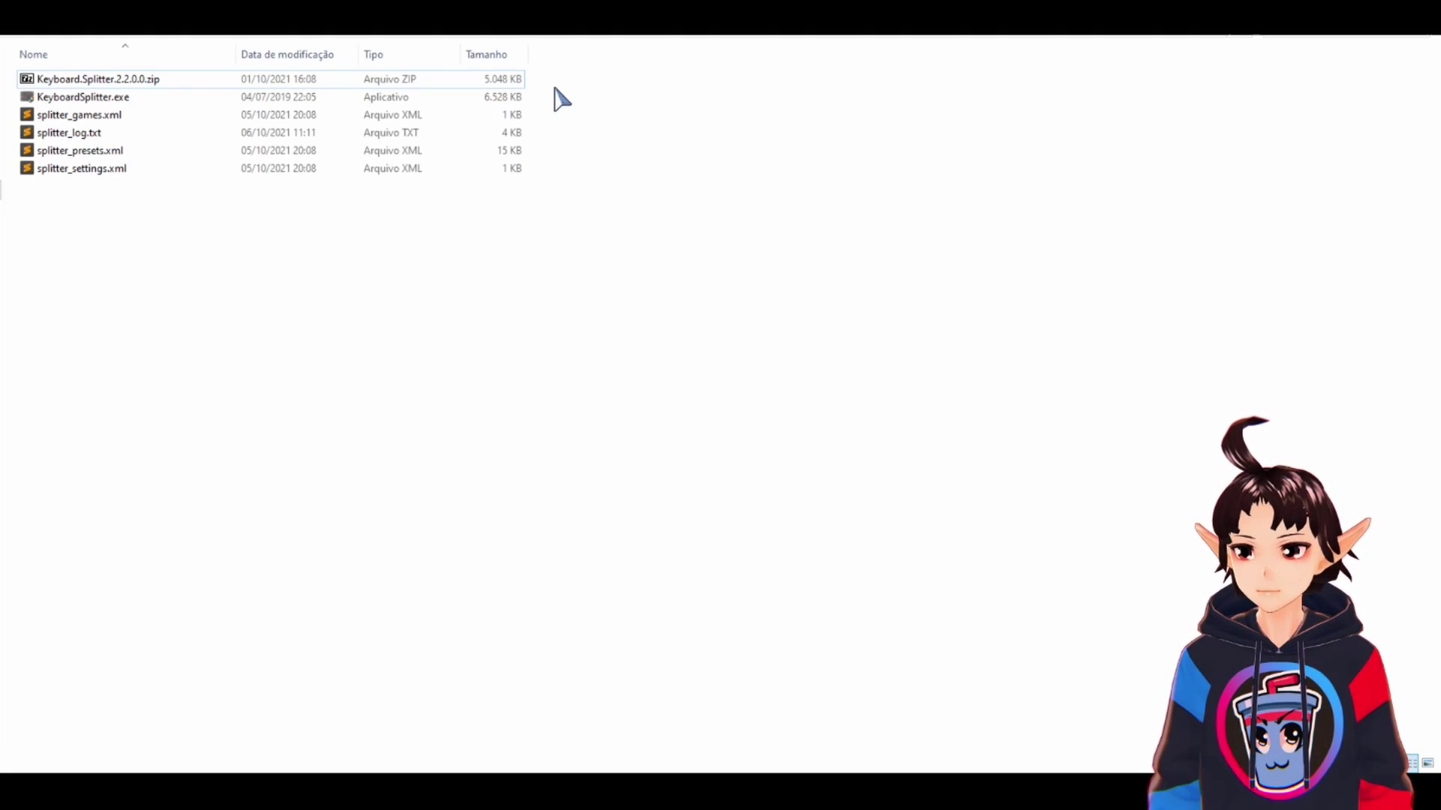
- Pick KeyboardSplitter.exe among the extracted Keyboard.Splitter.2.2.0.0 files and launch it
left_click(481, 80)
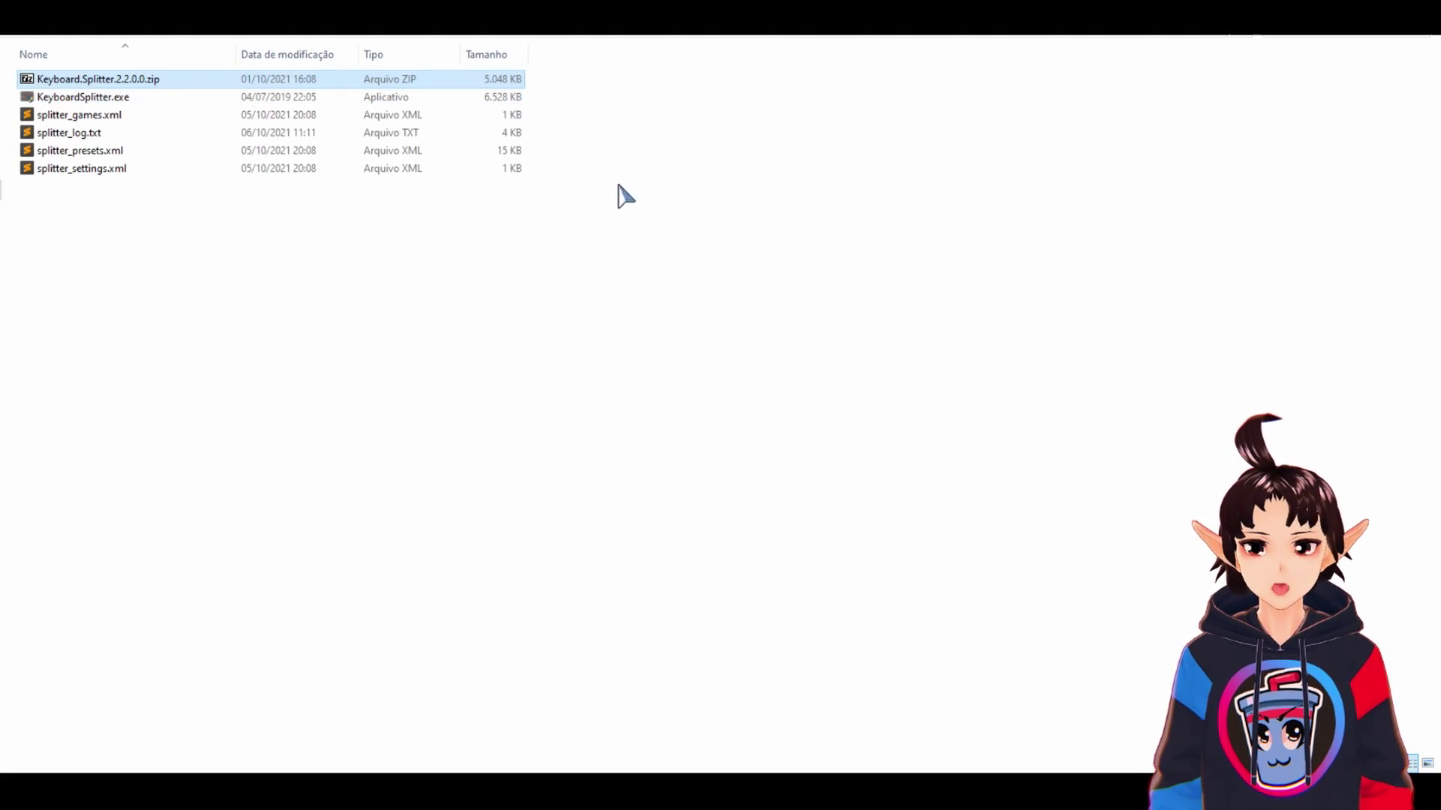
left_click_drag(635, 255, 80, 104)
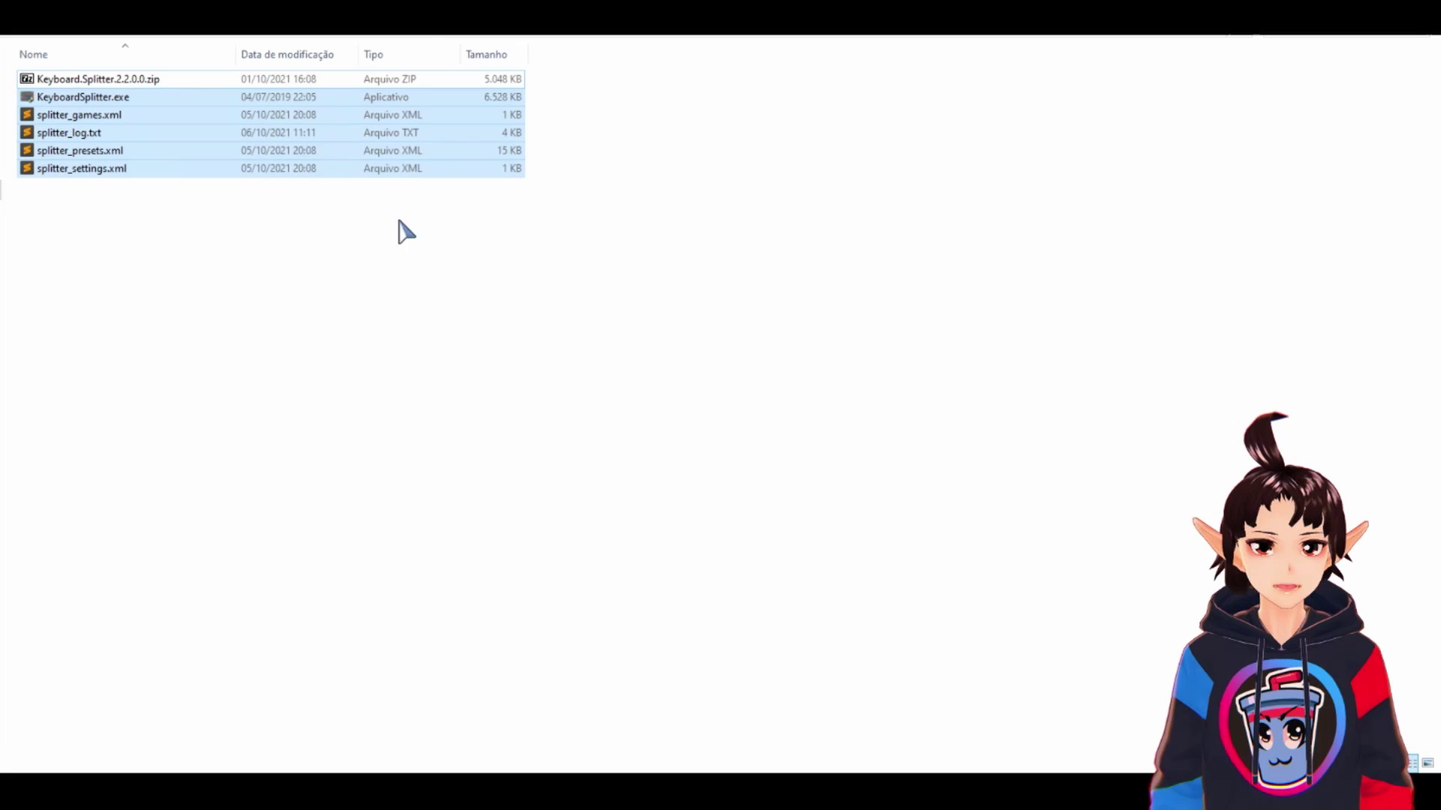
left_click(355, 263)
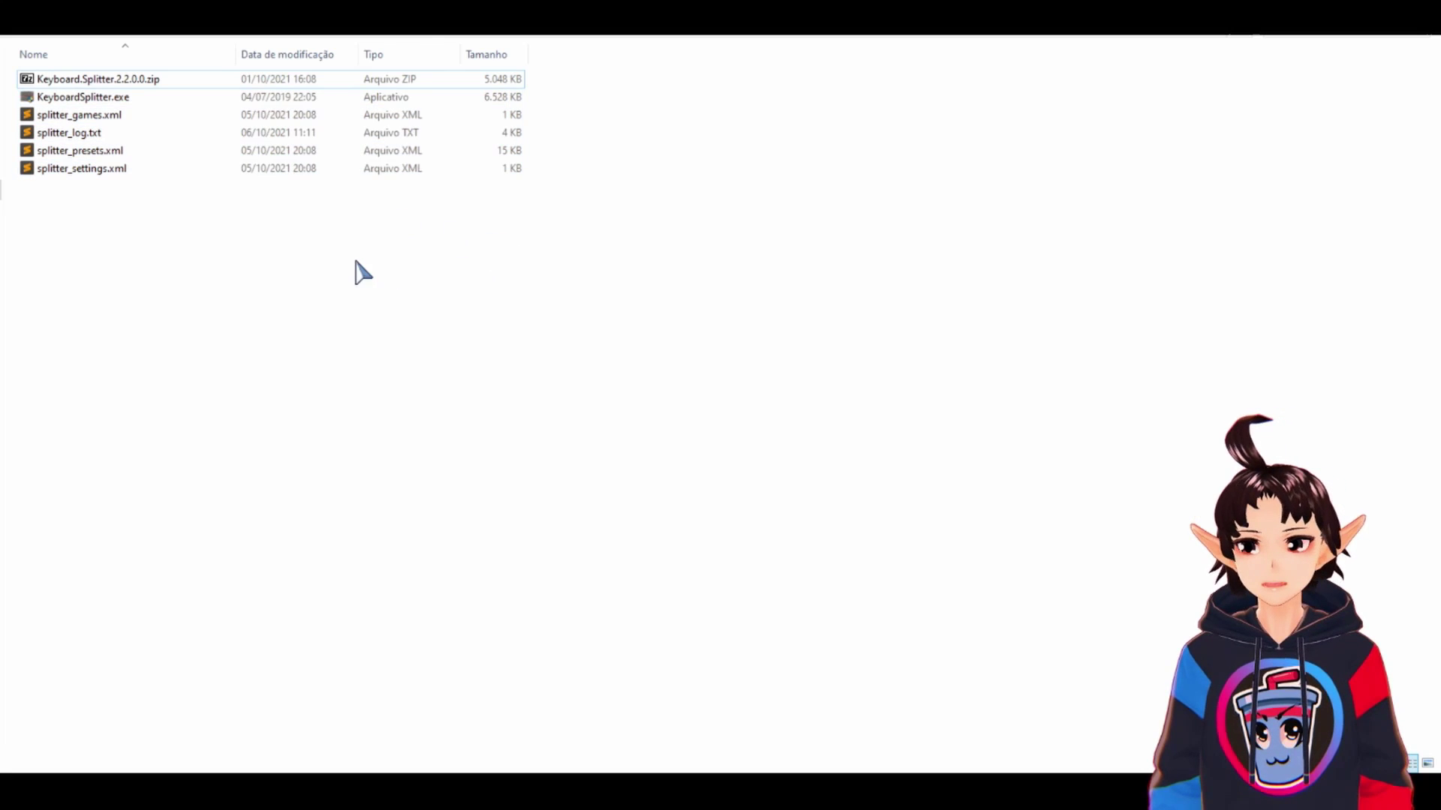
left_click(108, 97)
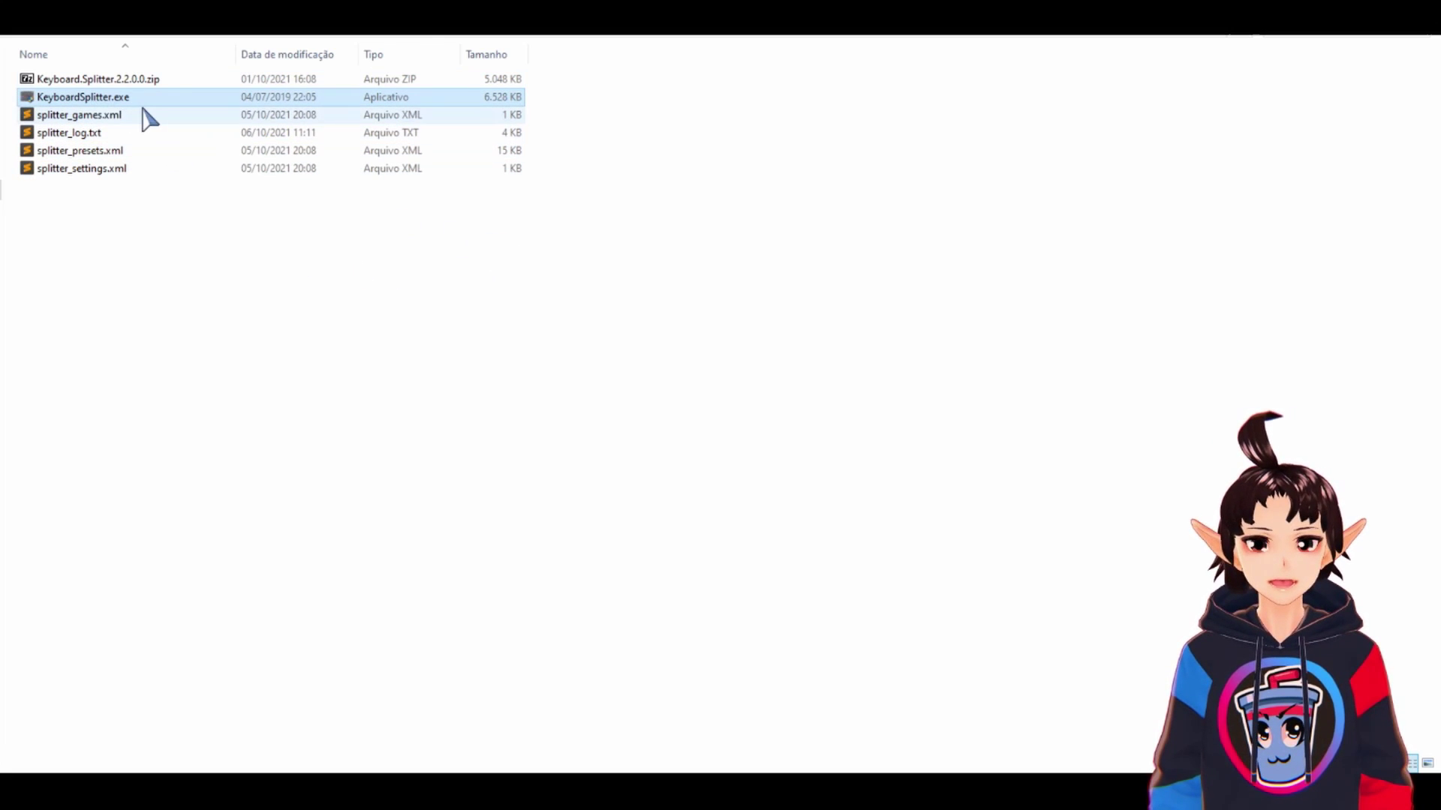
double_click(107, 98)
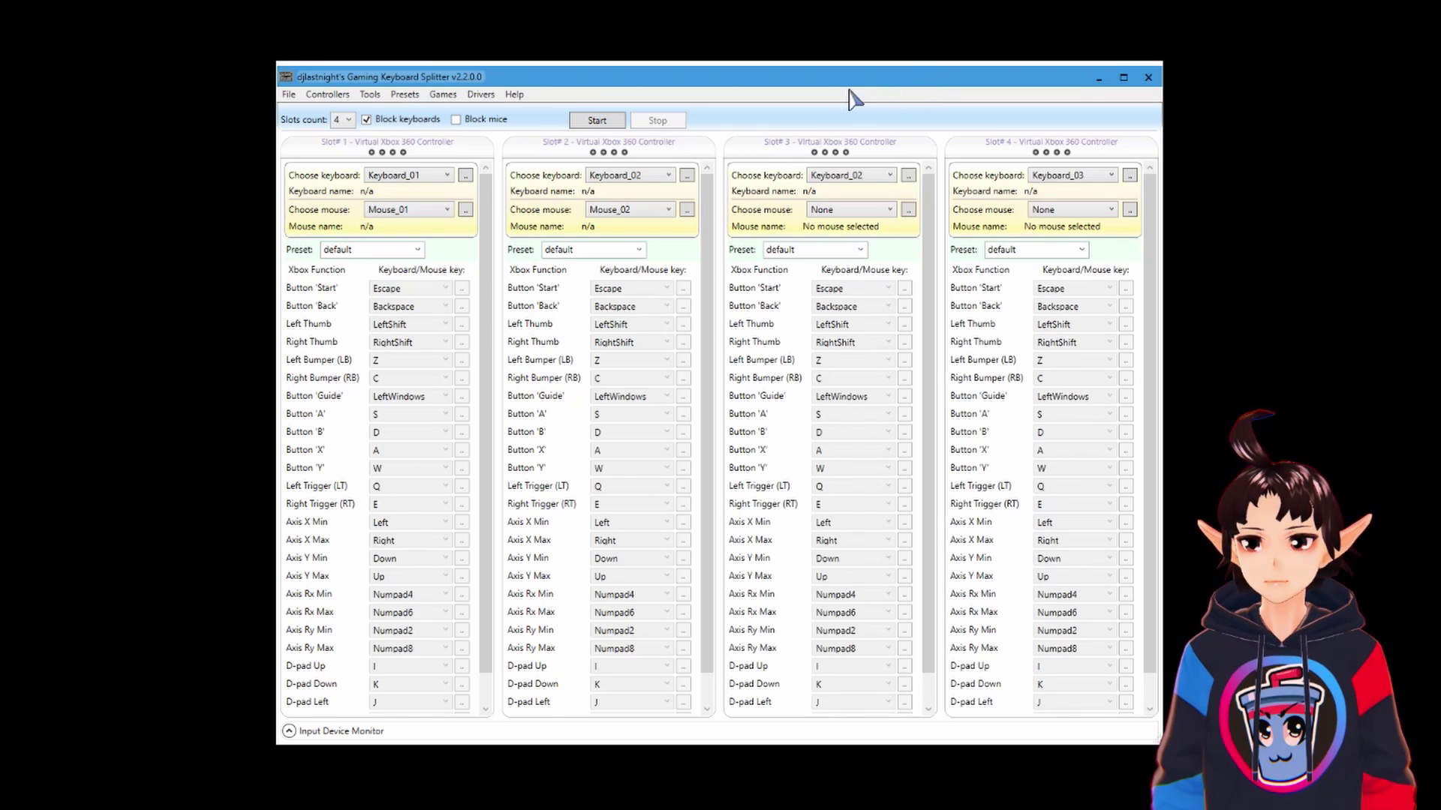
- Change Slots count to 1, then restore it to 4
left_click(345, 121)
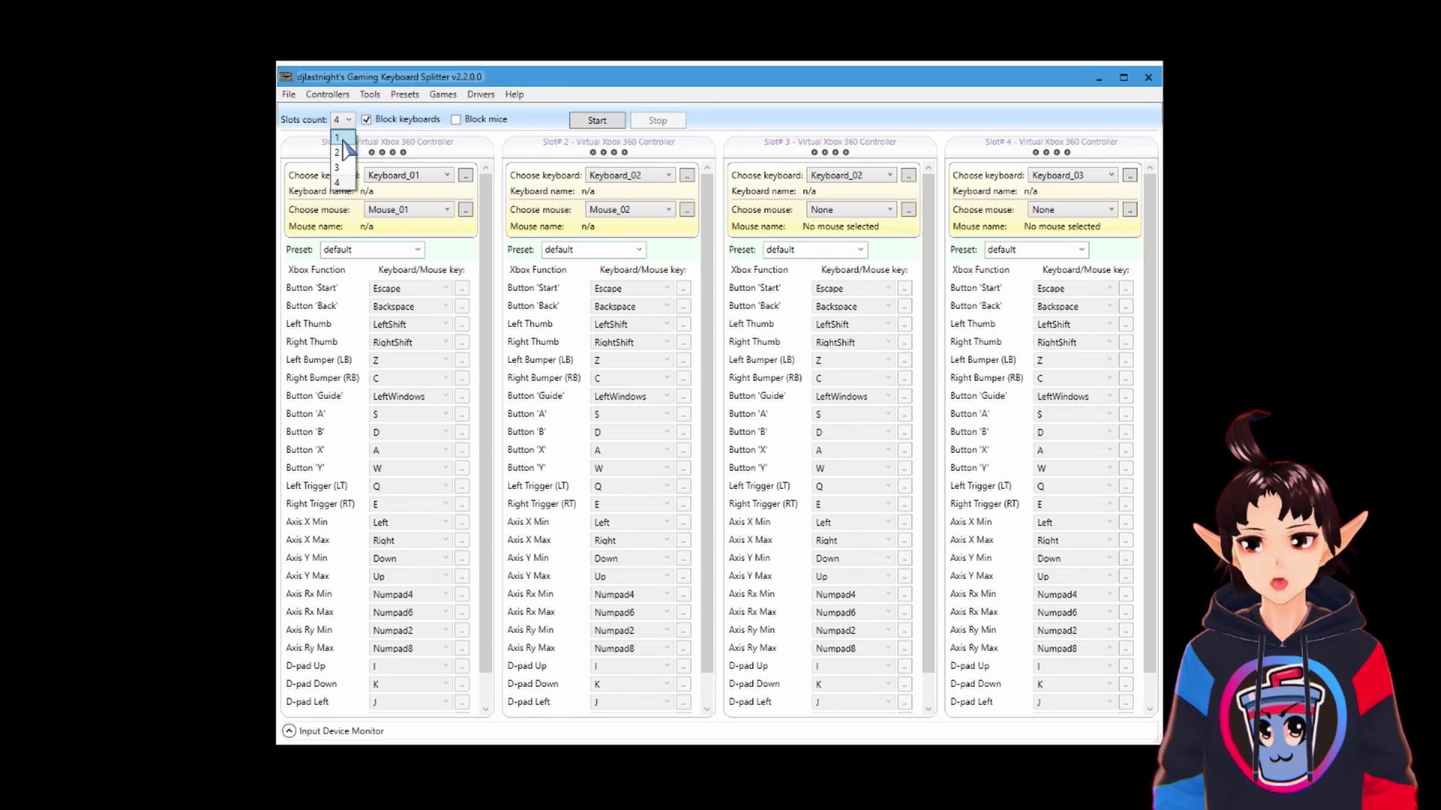
left_click(344, 139)
left_click(347, 122)
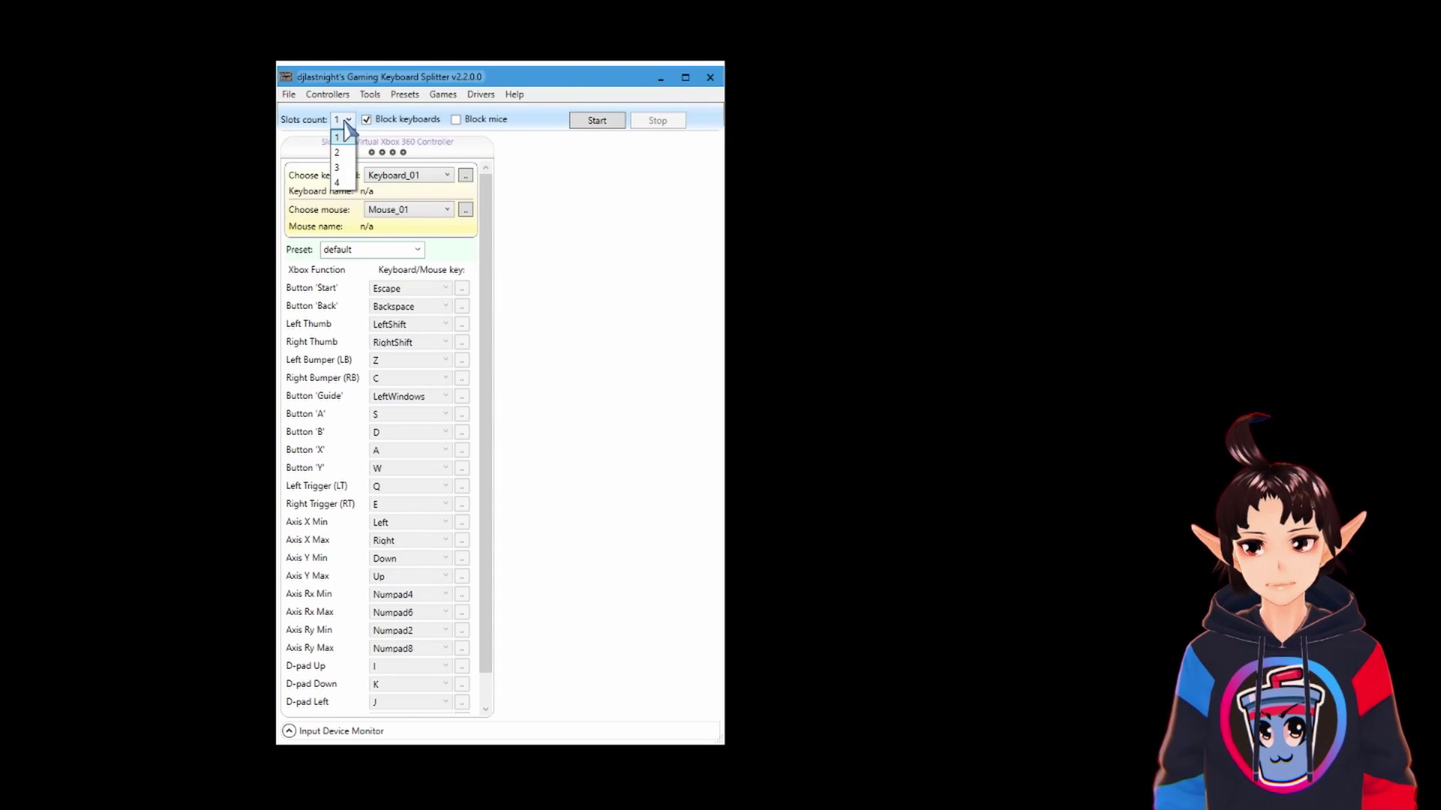
left_click(345, 140)
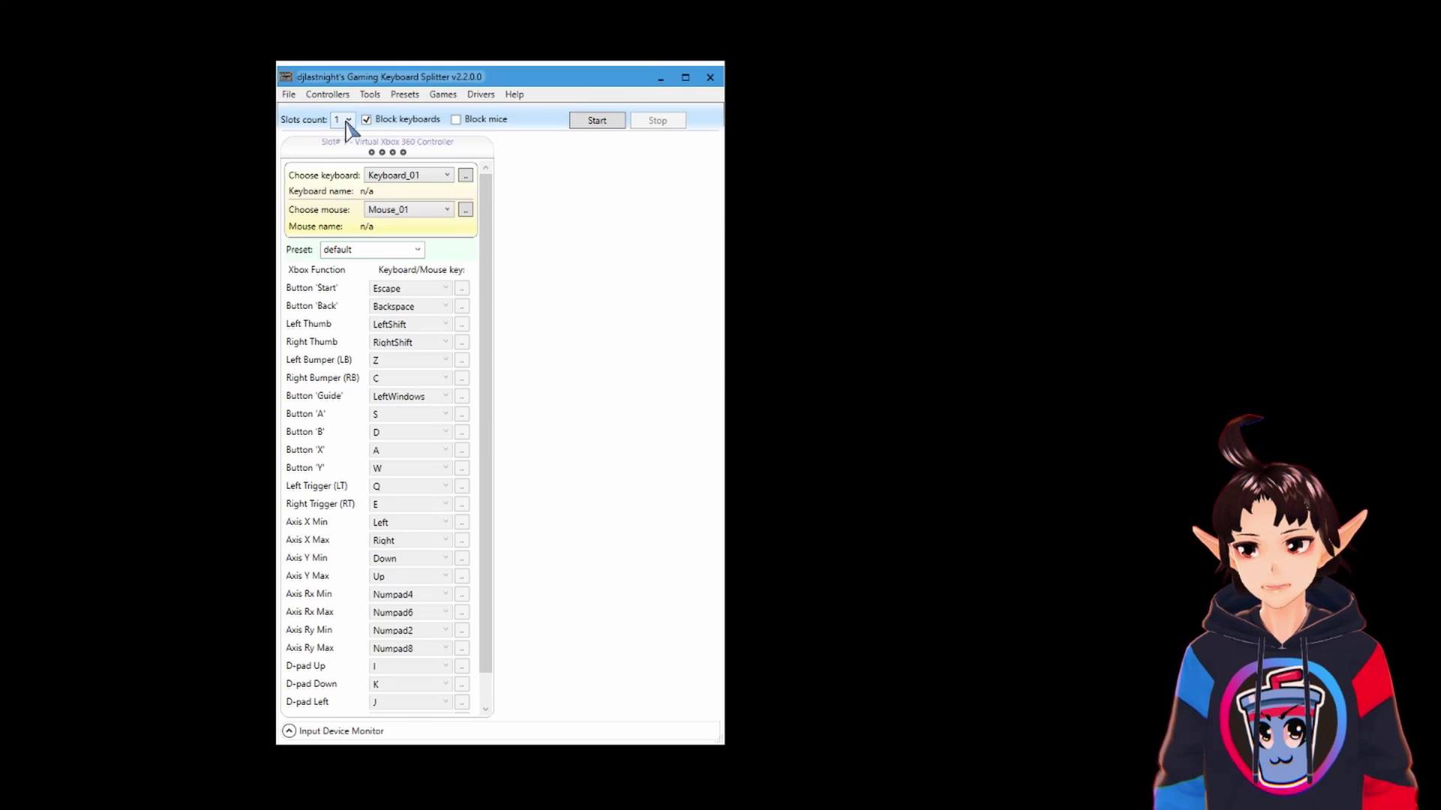
left_click(347, 122)
left_click(344, 186)
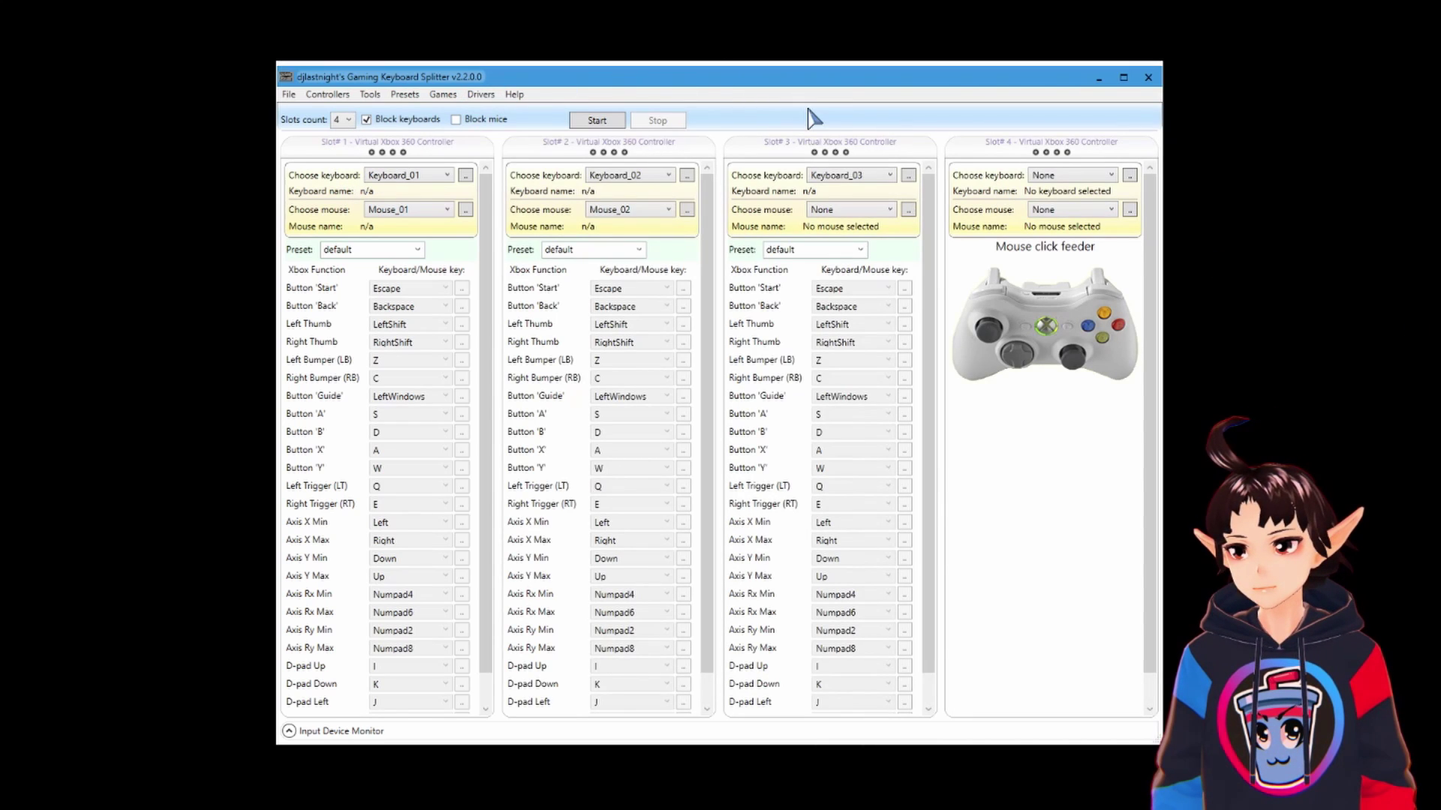
- Review the keyboard choices for slots 1–3, keeping Keyboard_03 on slot 3
left_click(450, 175)
left_click(650, 184)
left_click(667, 176)
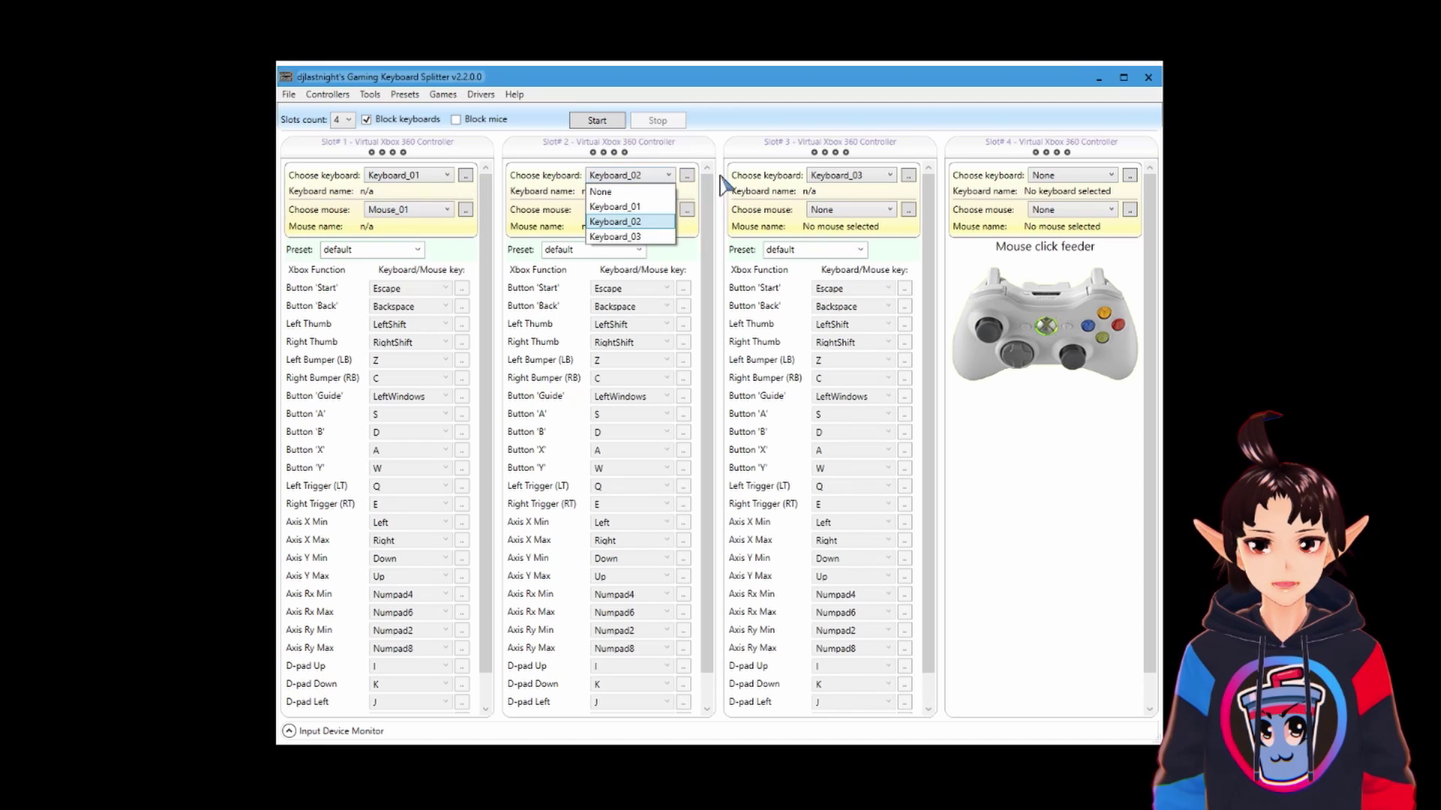
left_click(867, 180)
left_click(886, 177)
left_click(854, 108)
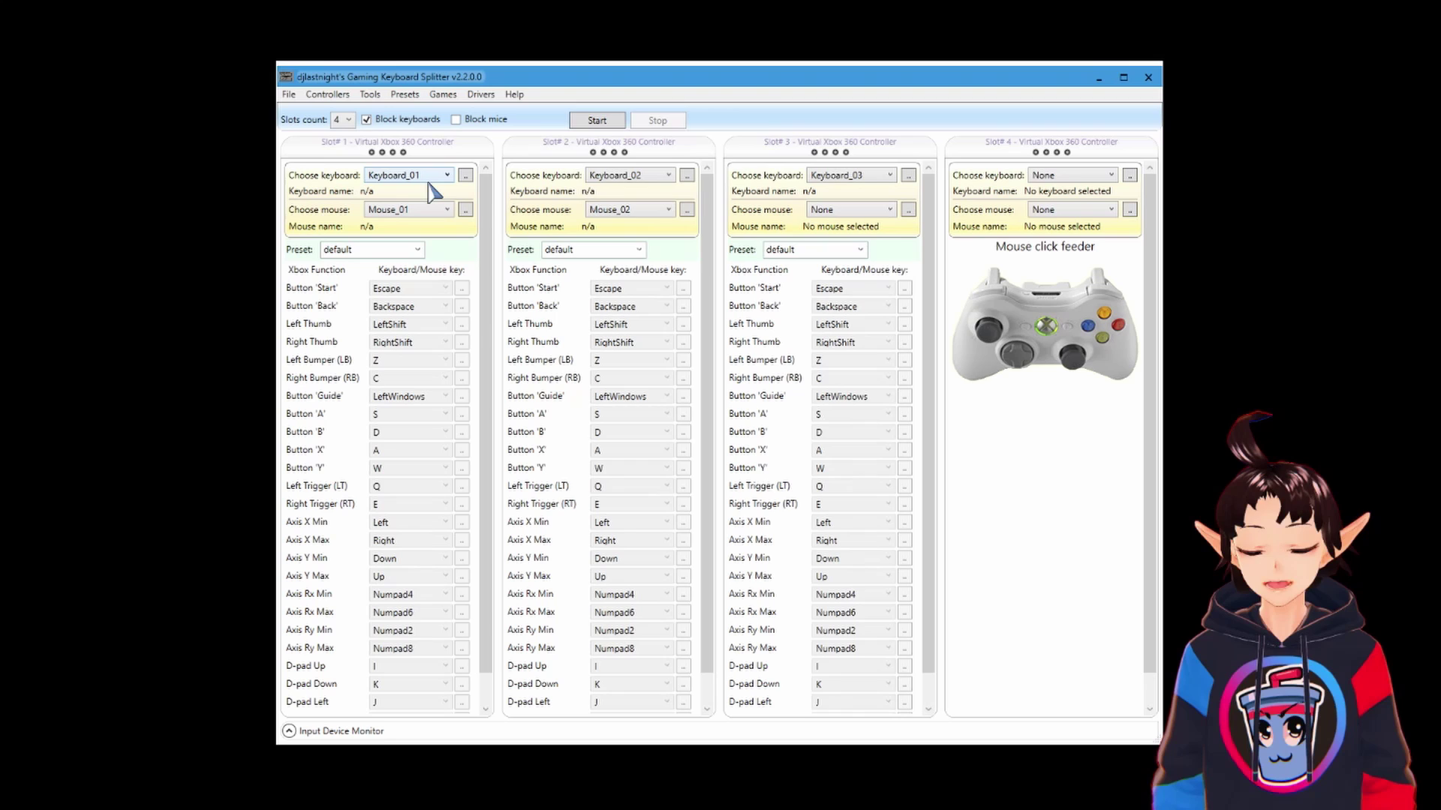
- Assign Keyboard_01 to slot 2 and reduce the Slots count to 2
left_click(642, 183)
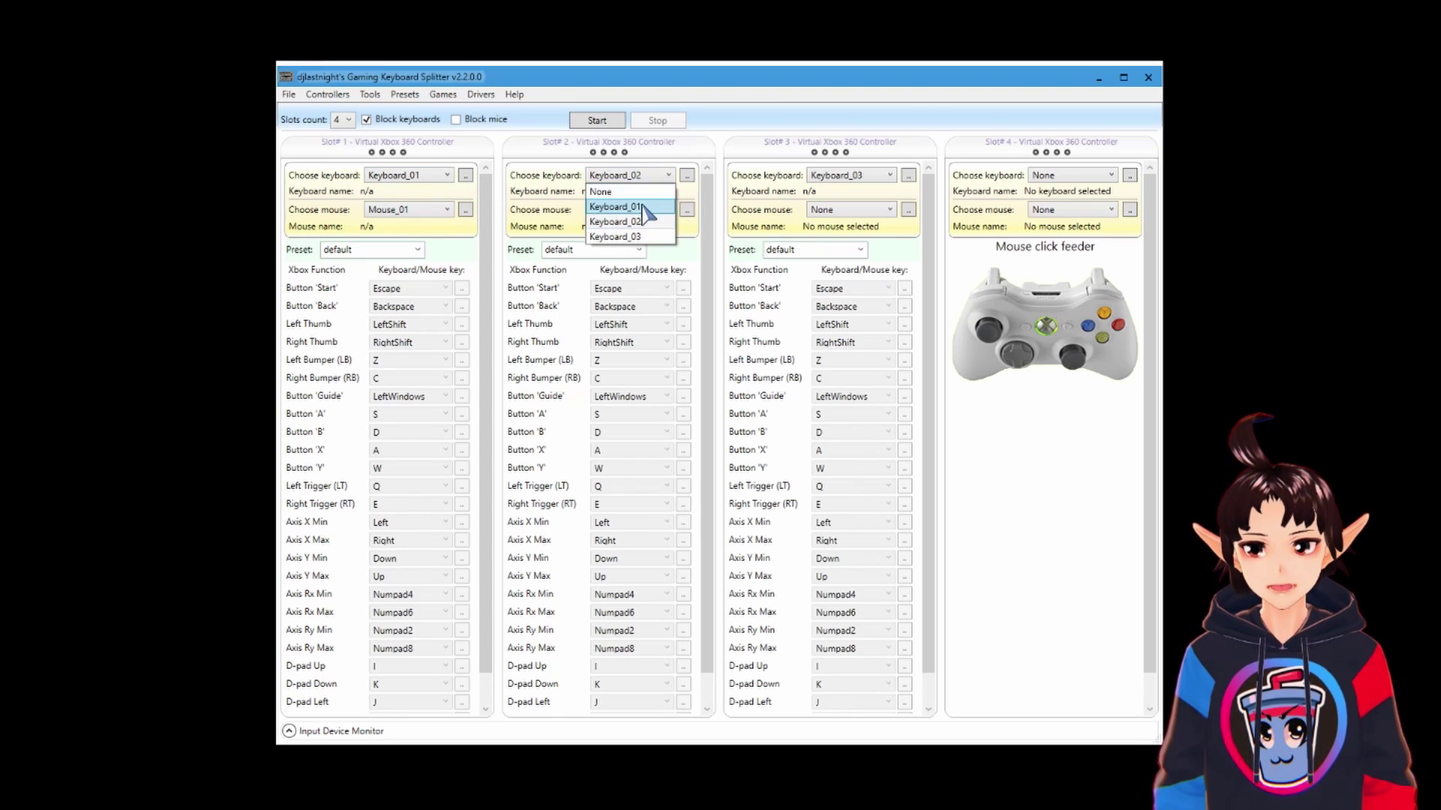
left_click(617, 207)
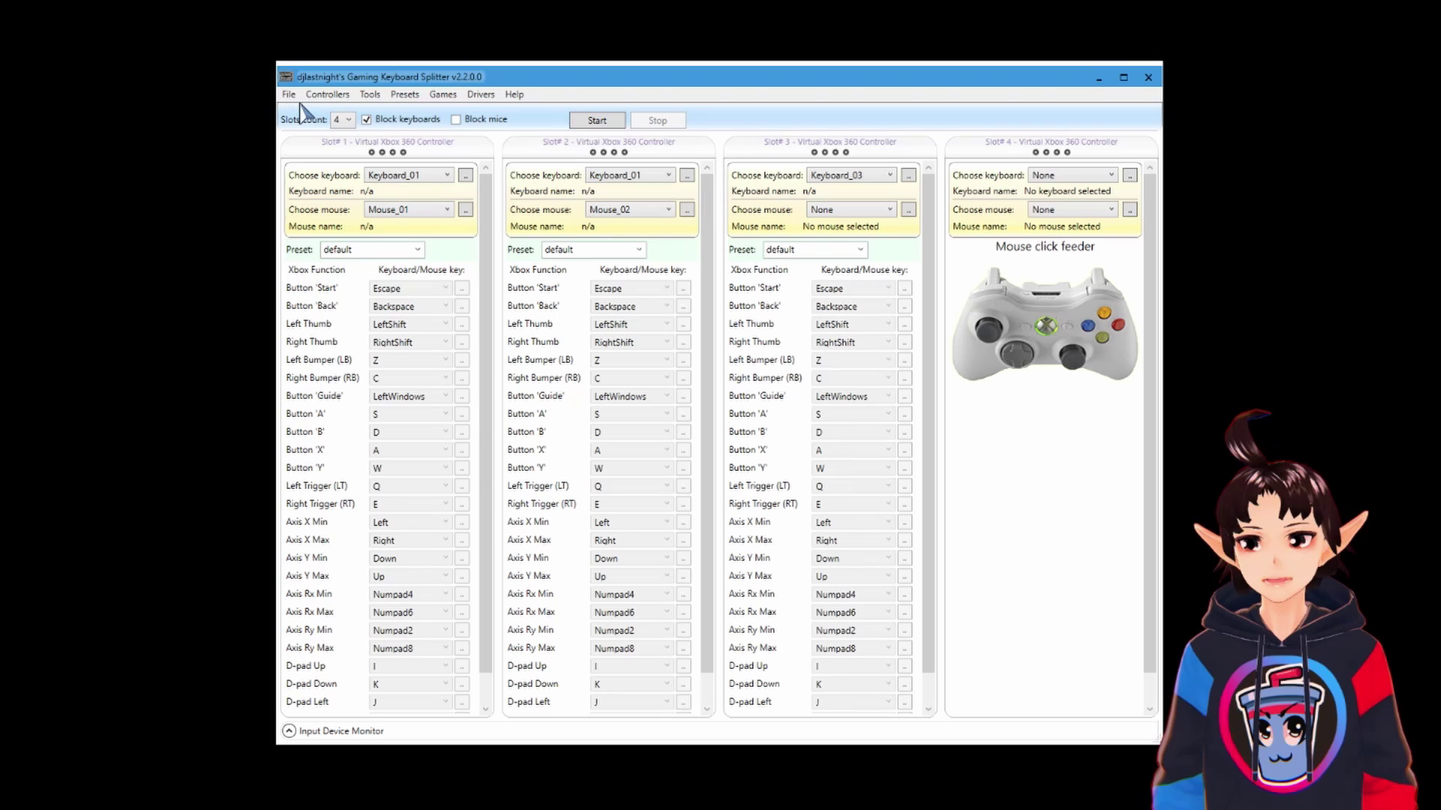
left_click(366, 120)
left_click(343, 120)
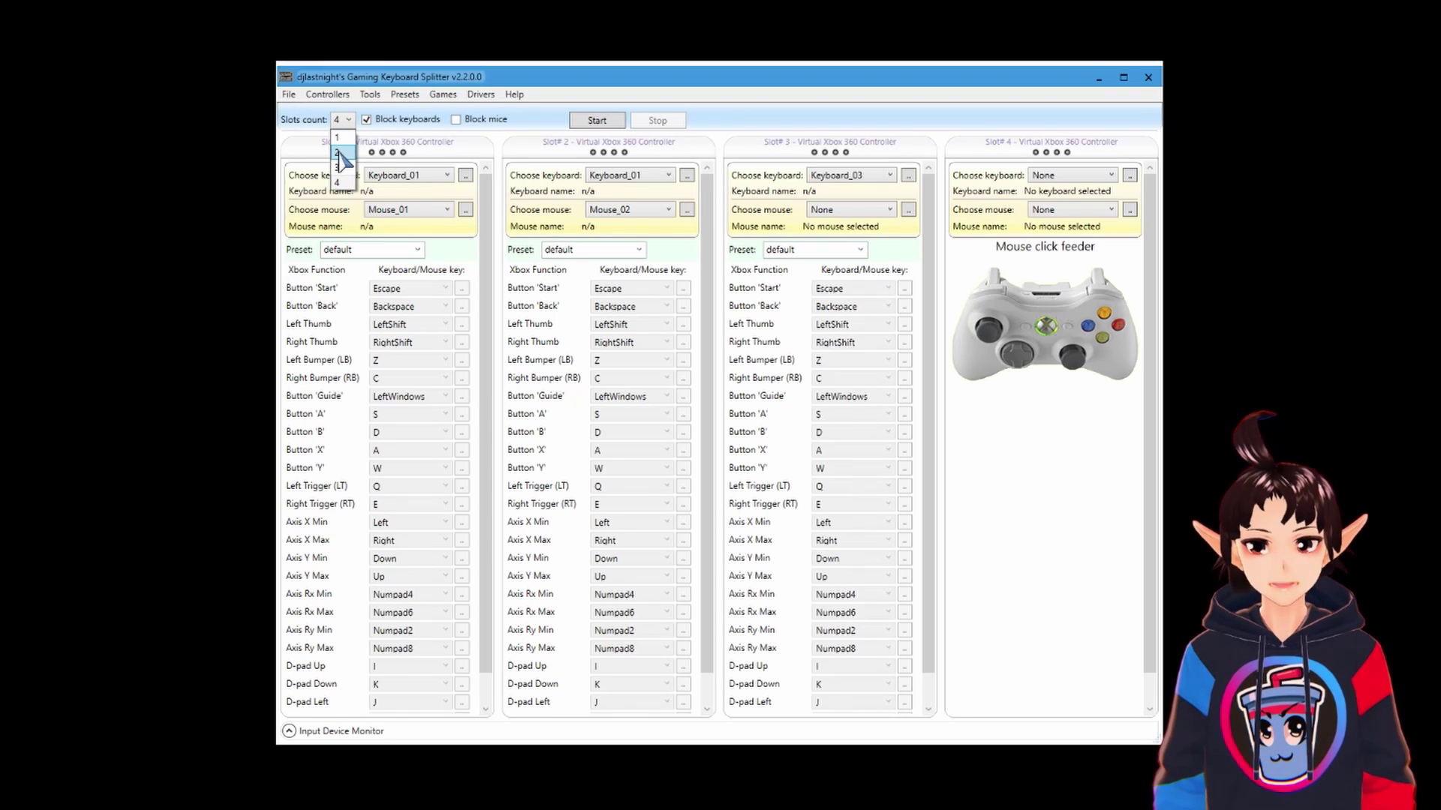
left_click(338, 154)
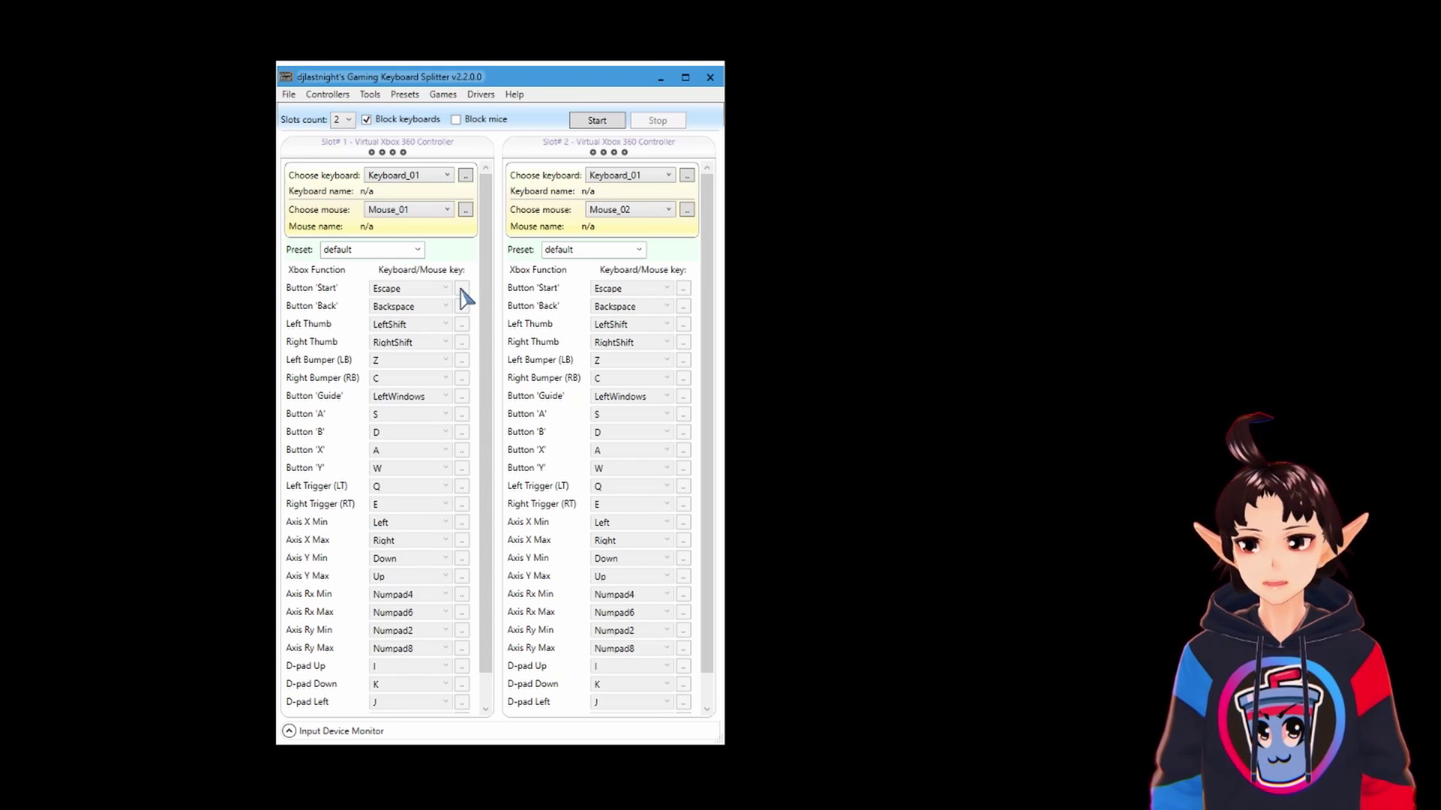
- Name slot 1's preset 'Player 1' and save it
left_click(378, 249)
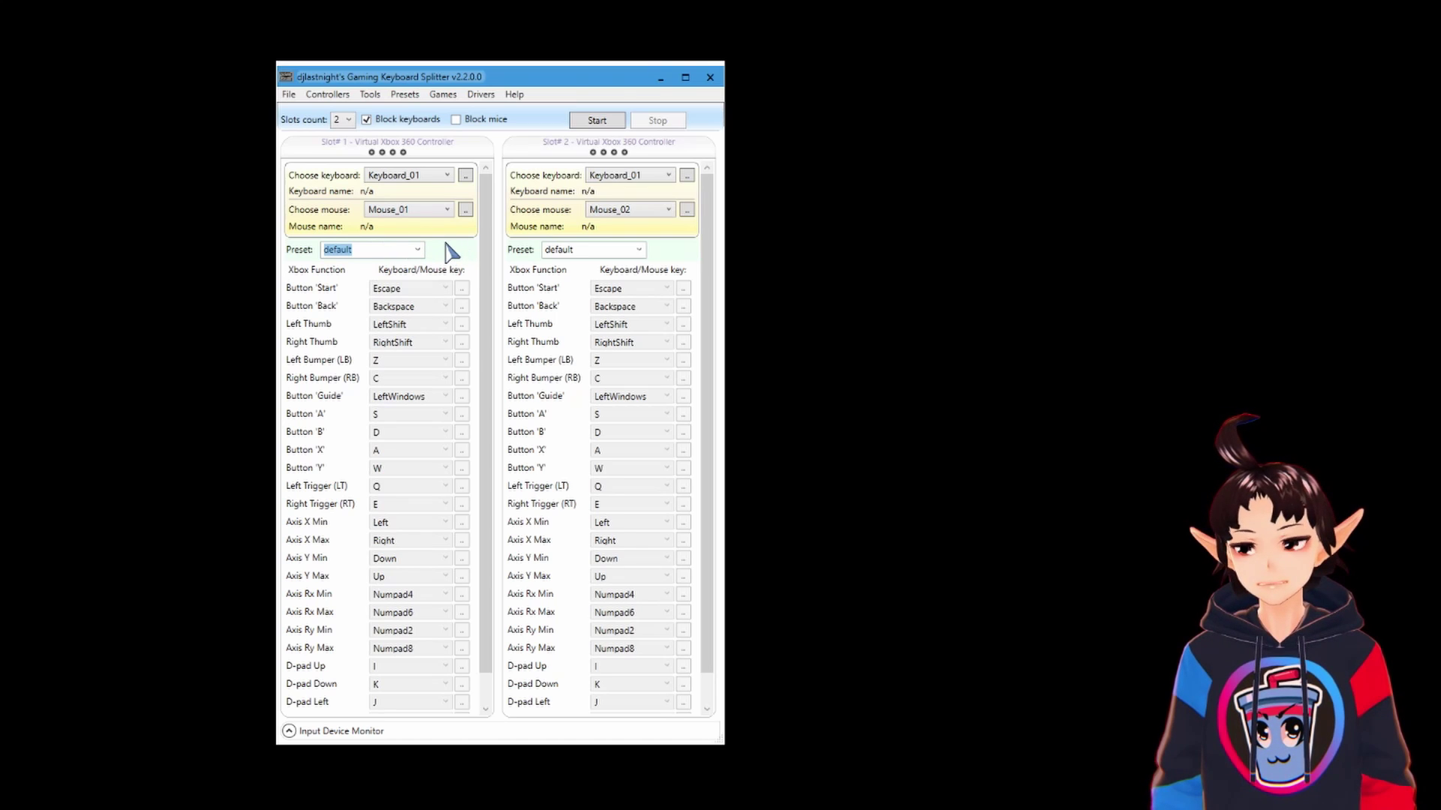
left_click(417, 251)
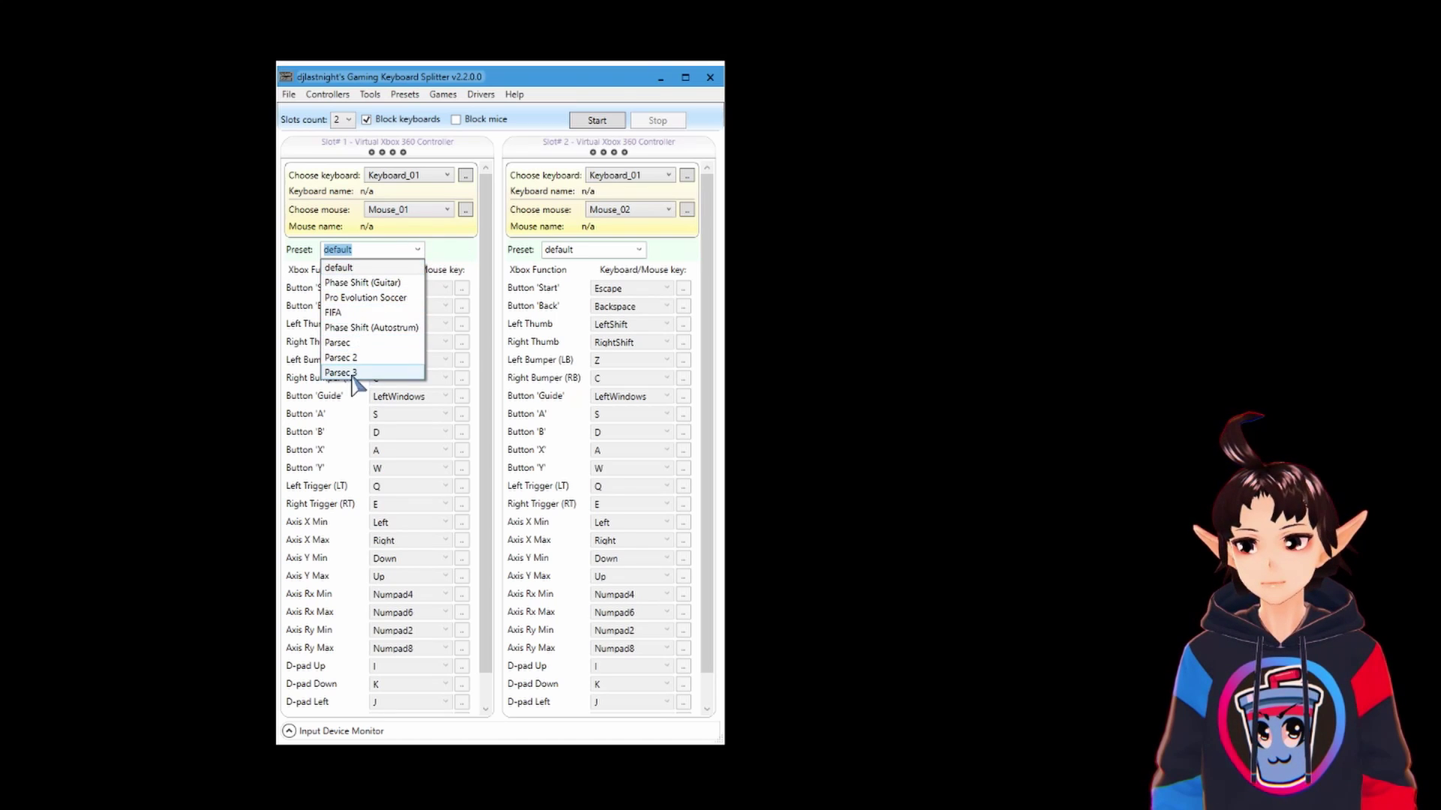
left_click(435, 265)
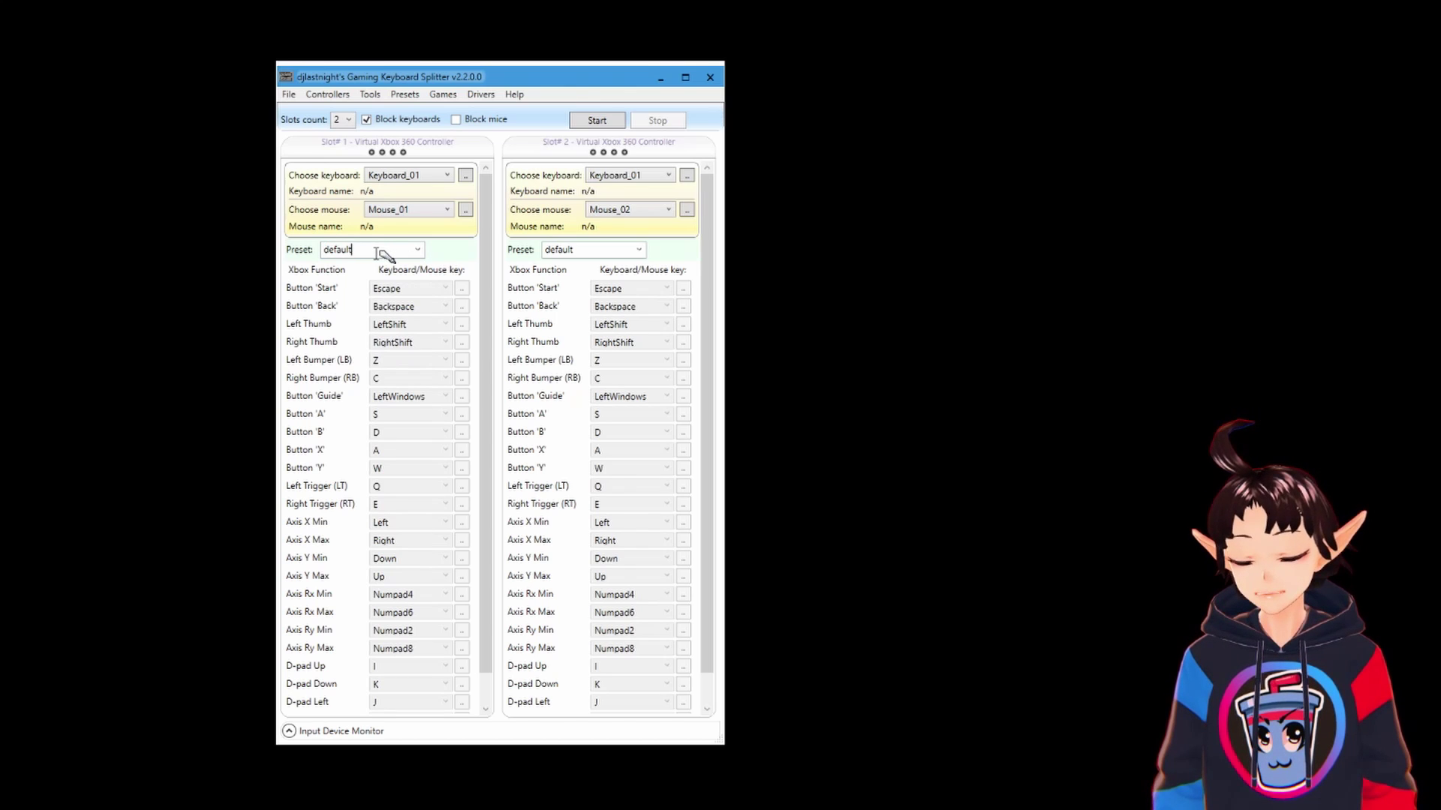
type("Player 1")
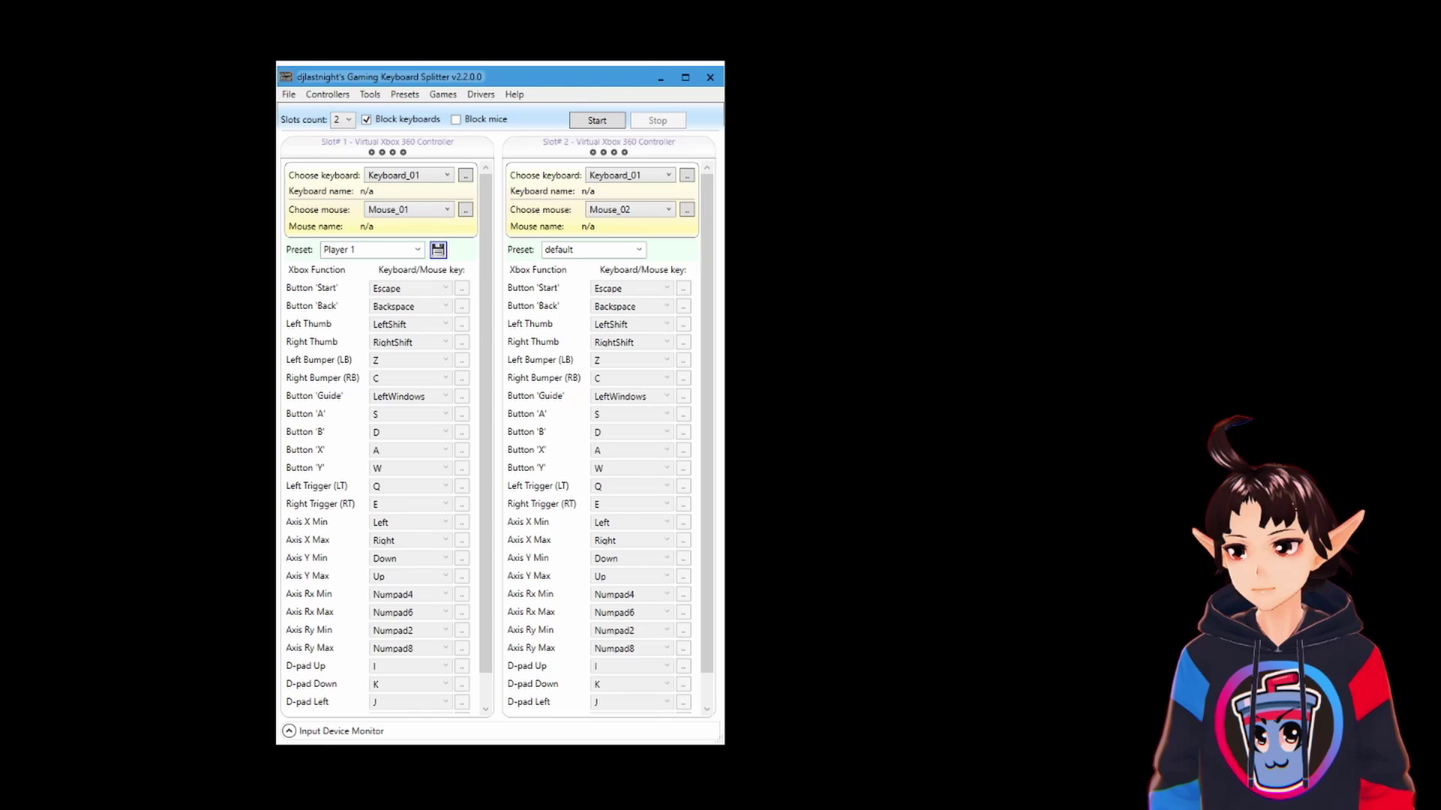
left_click(417, 249)
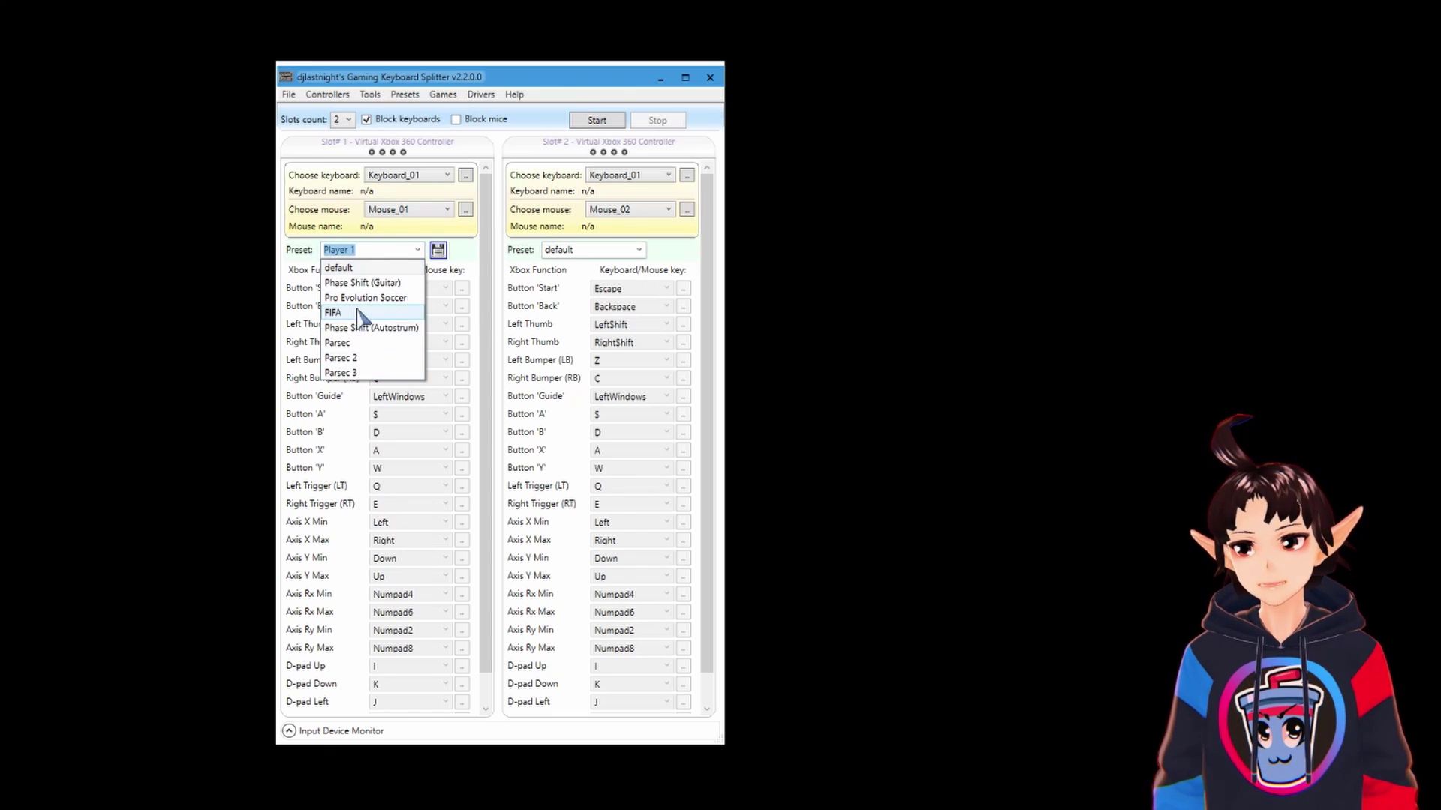
left_click(438, 249)
left_click(439, 250)
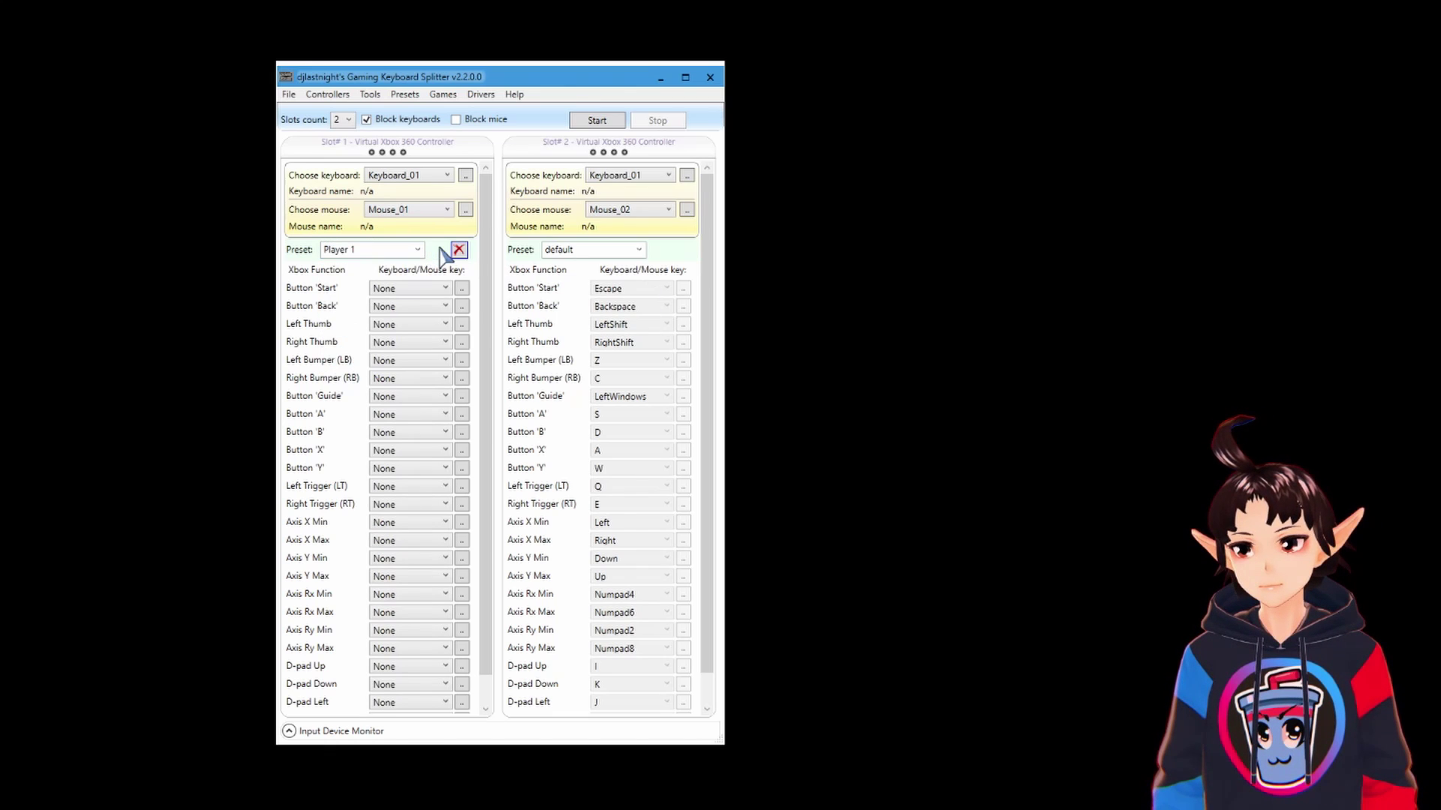
- Switch slot 1 to the default preset, then reload the saved Player 1 preset
left_click(417, 249)
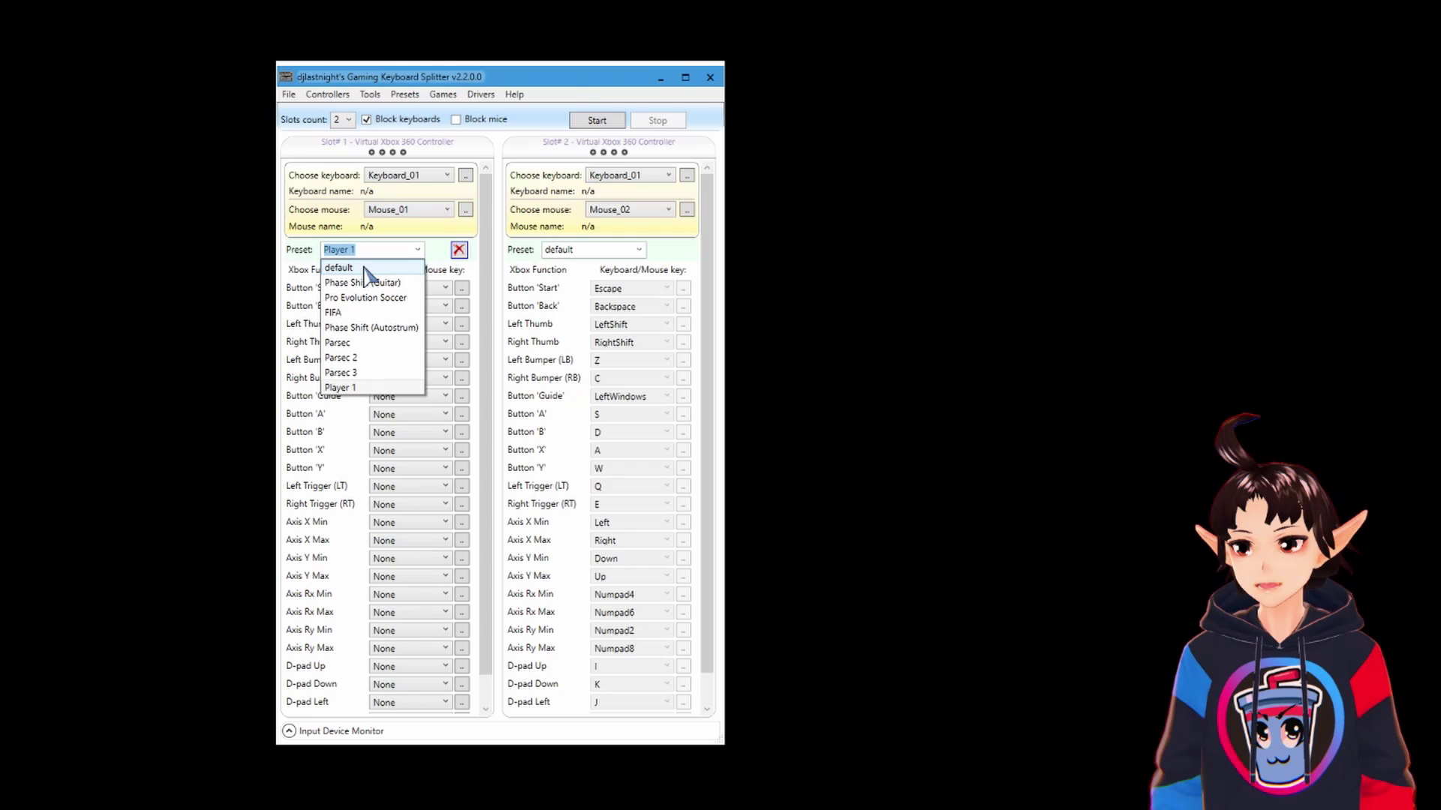
left_click(405, 268)
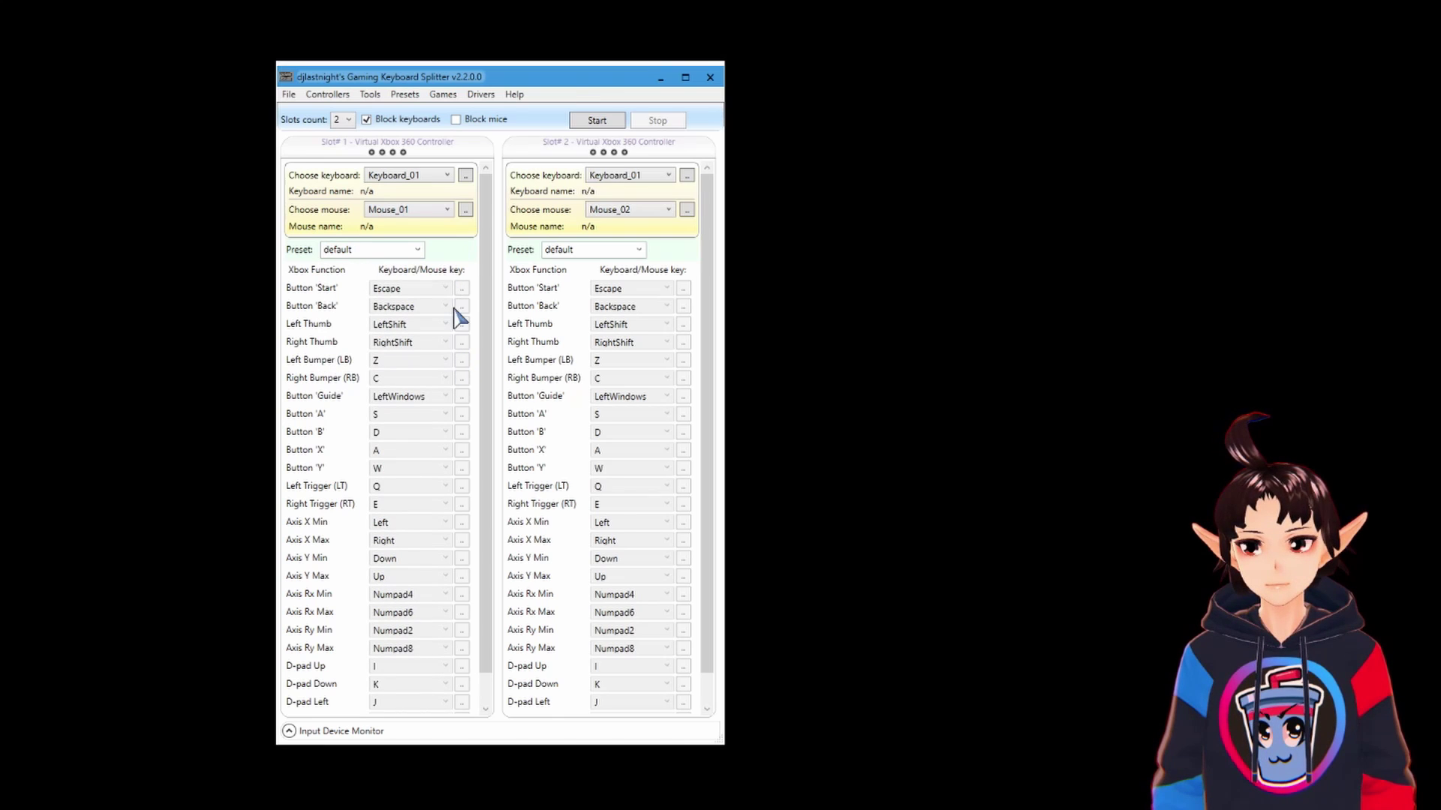
left_click(417, 249)
left_click(379, 390)
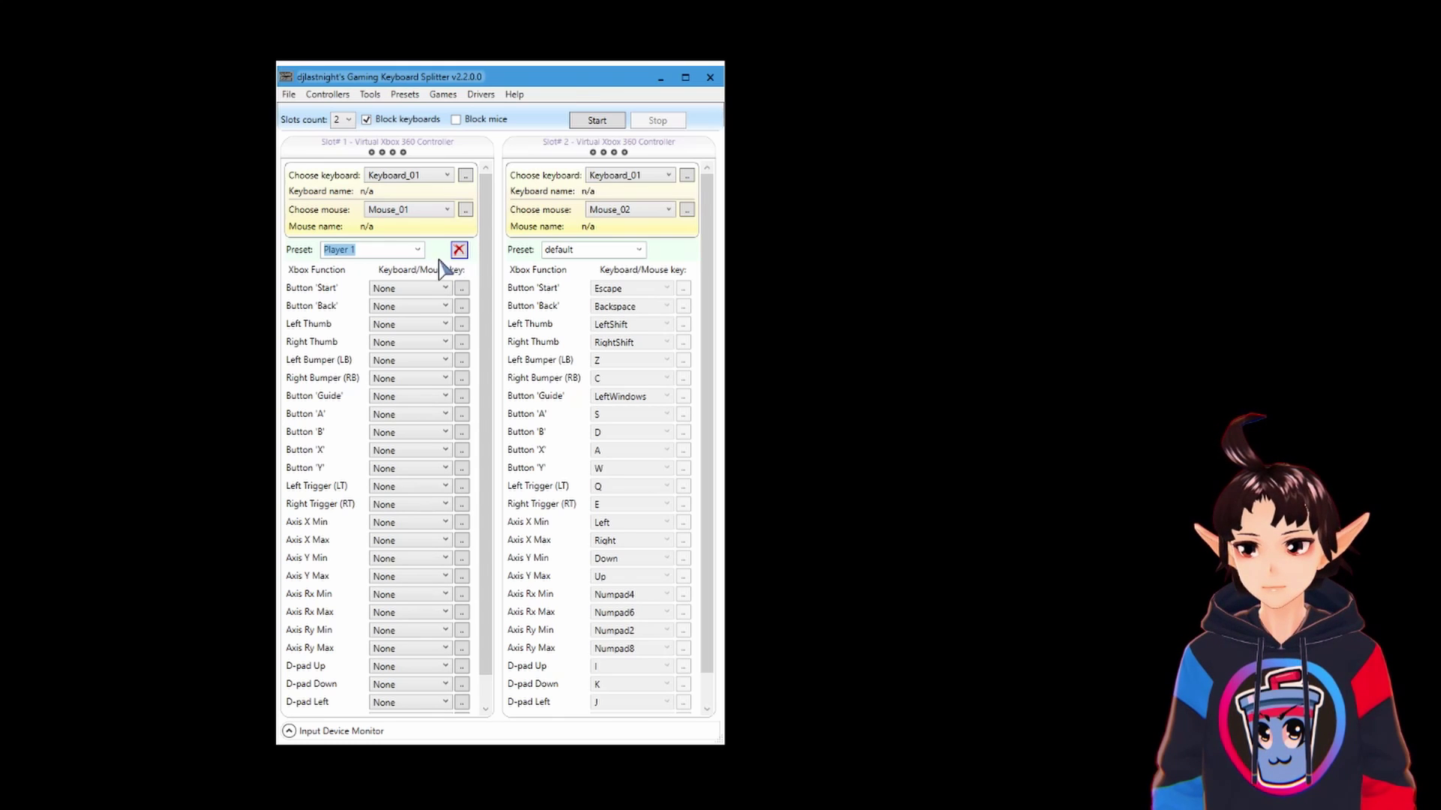
- Detect Enter for Player 1's Button 'Start' and Backspace for Button 'Back'
left_click(380, 251)
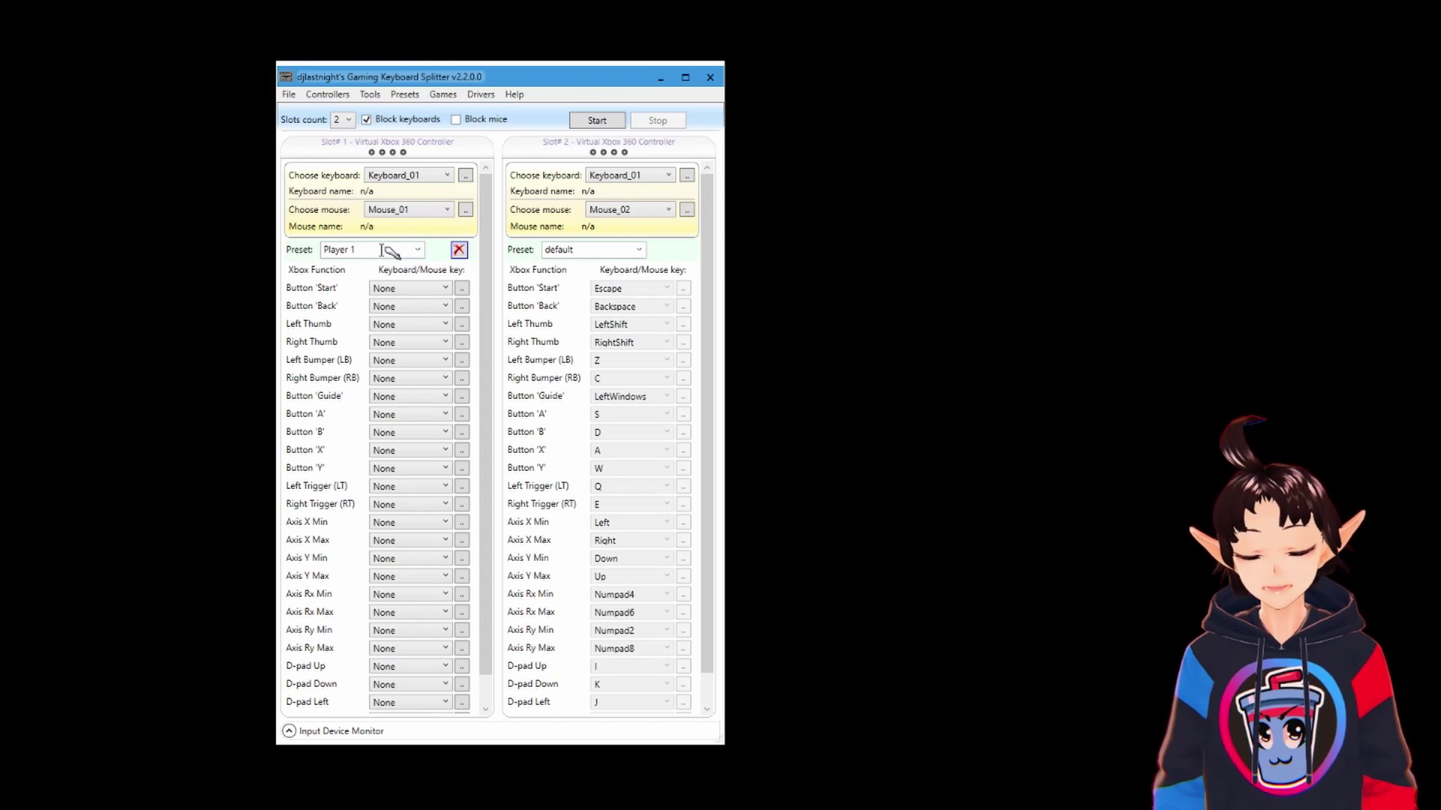
left_click(463, 290)
key("Return")
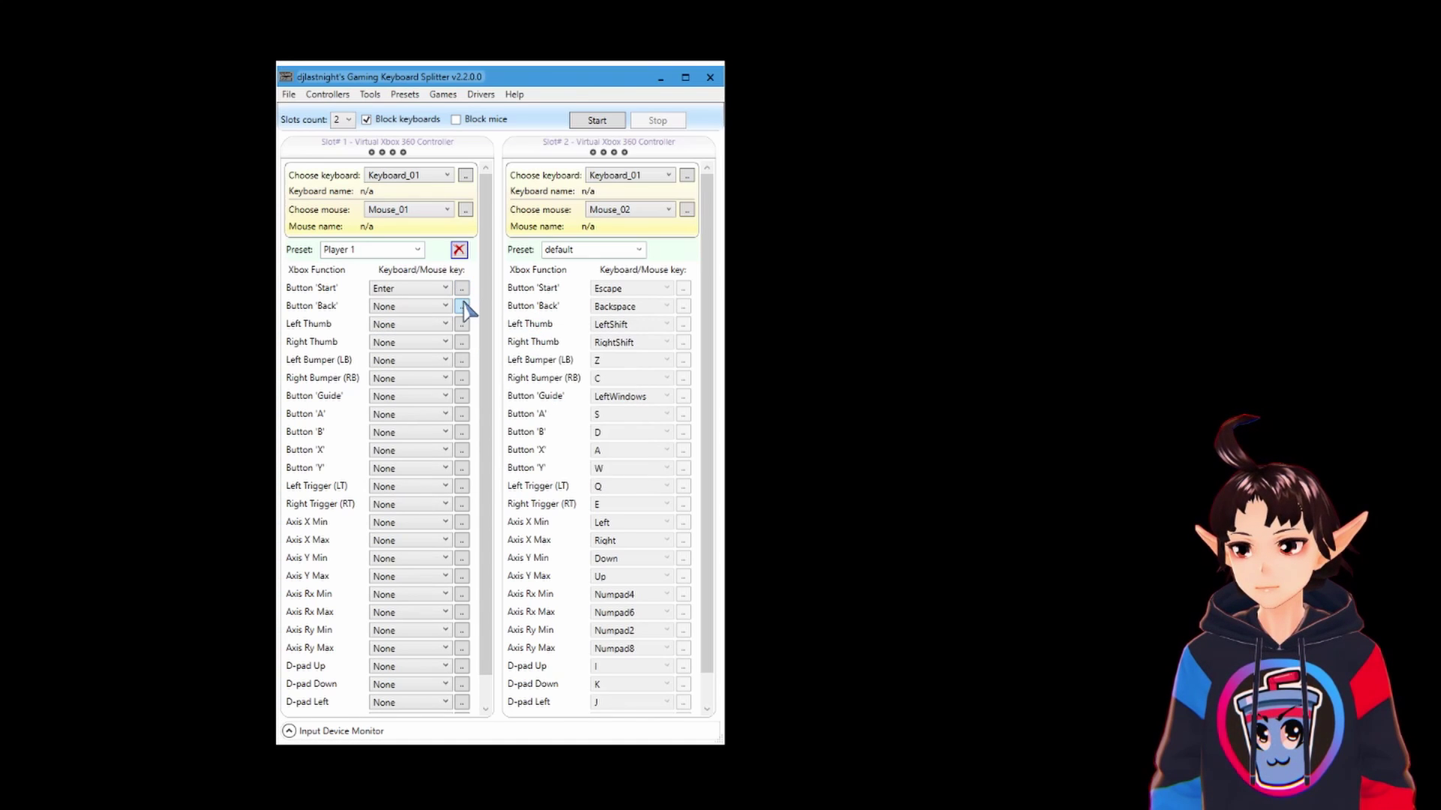
left_click(462, 307)
key("BackSpace")
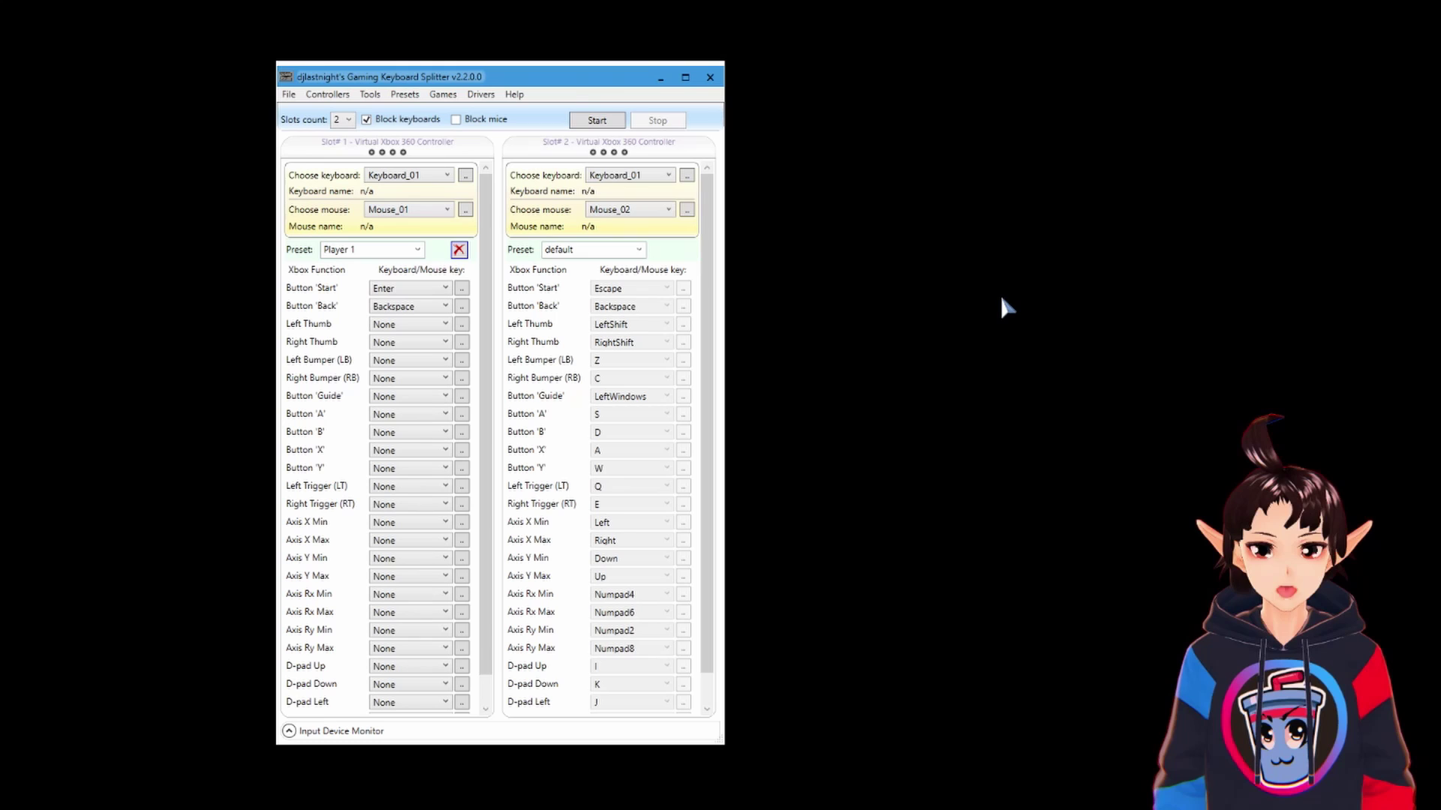
- Name slot 2's preset 'Player 2' and save it with all mappings None
left_click(638, 250)
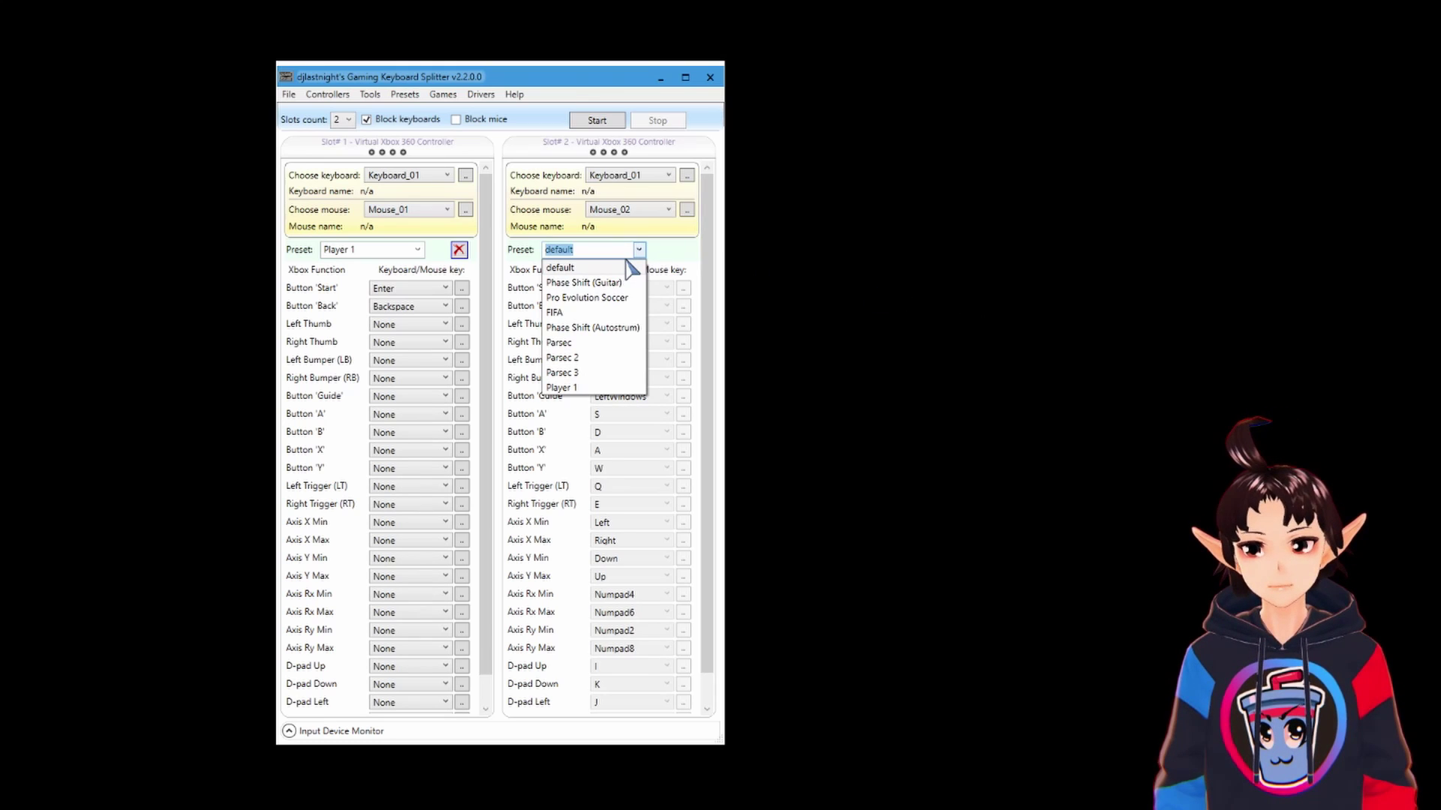
type("Player")
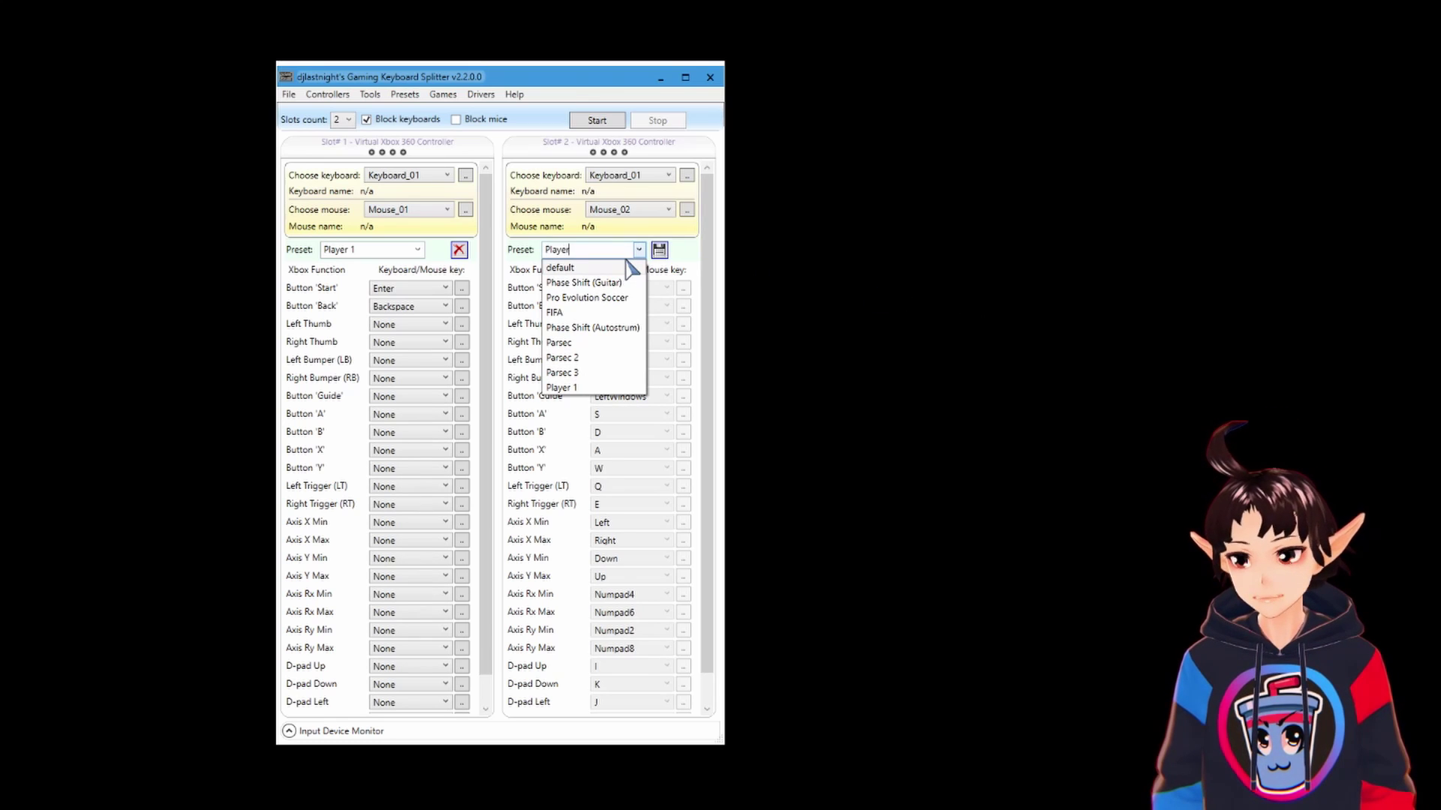
type(" 2")
left_click(659, 251)
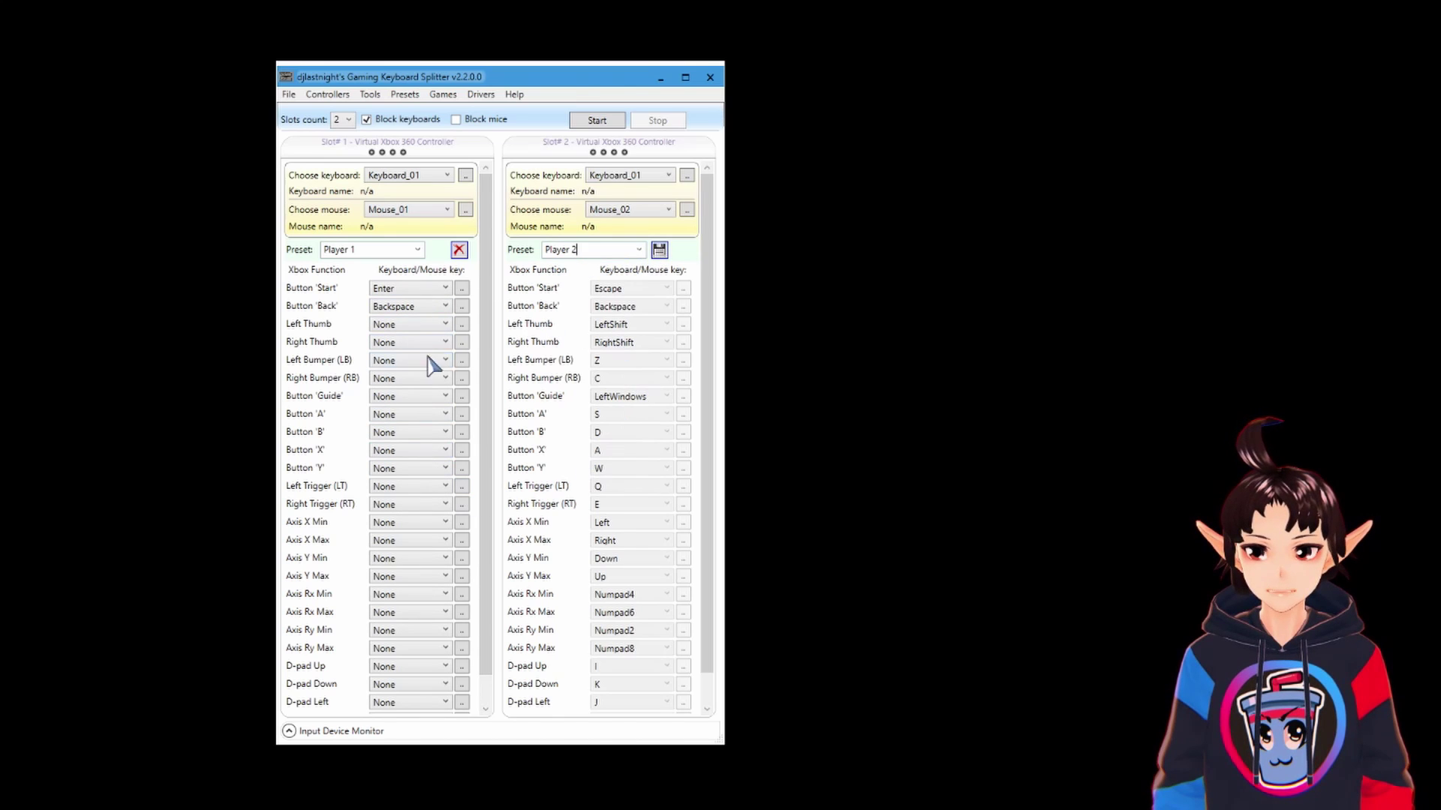
left_click(661, 252)
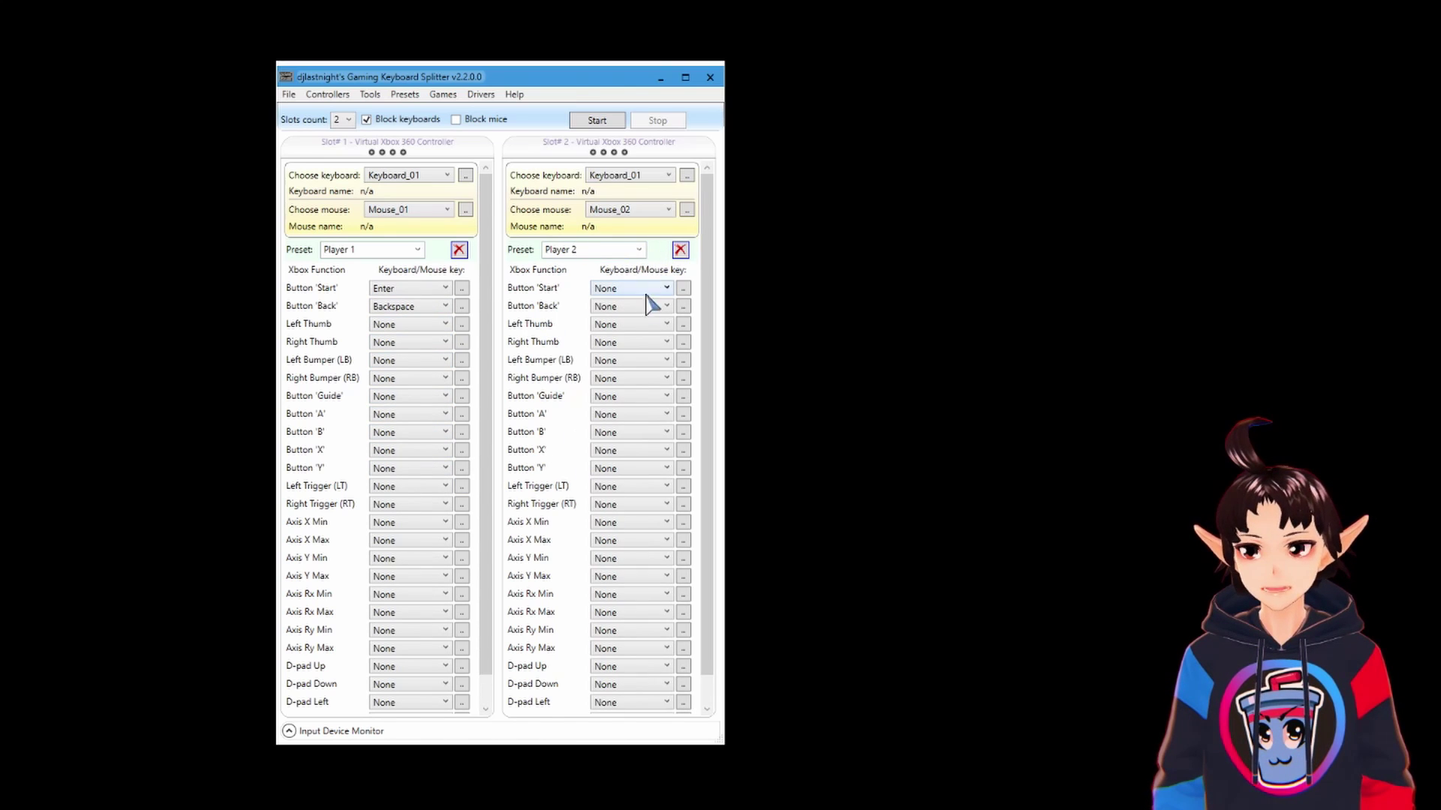
- Assign letter keys to Player 1's buttons and triggers, with WASD for its axes
scroll(493, 322, "down", 2)
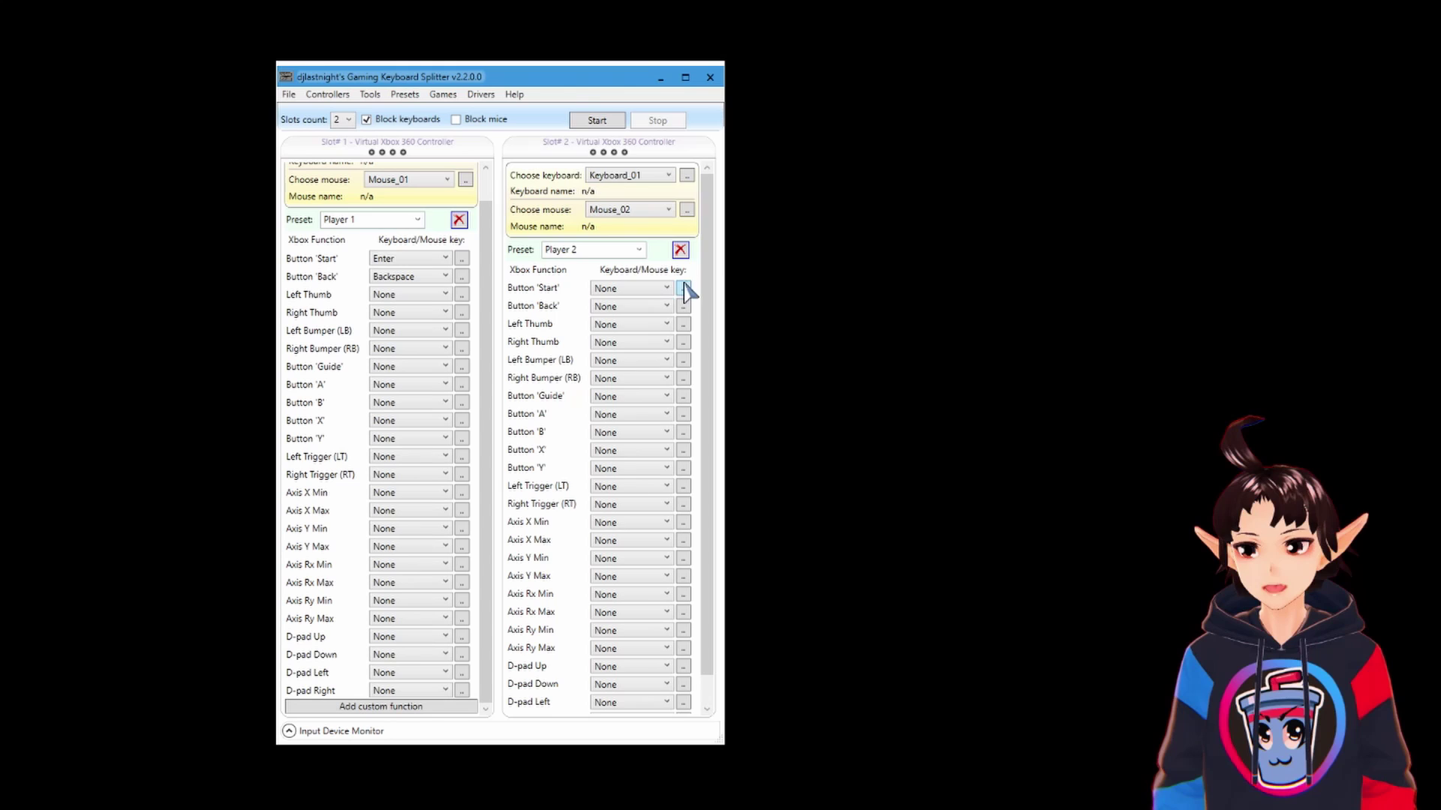
scroll(712, 314, "down", 2)
scroll(714, 225, "up", 2)
scroll(497, 200, "up", 2)
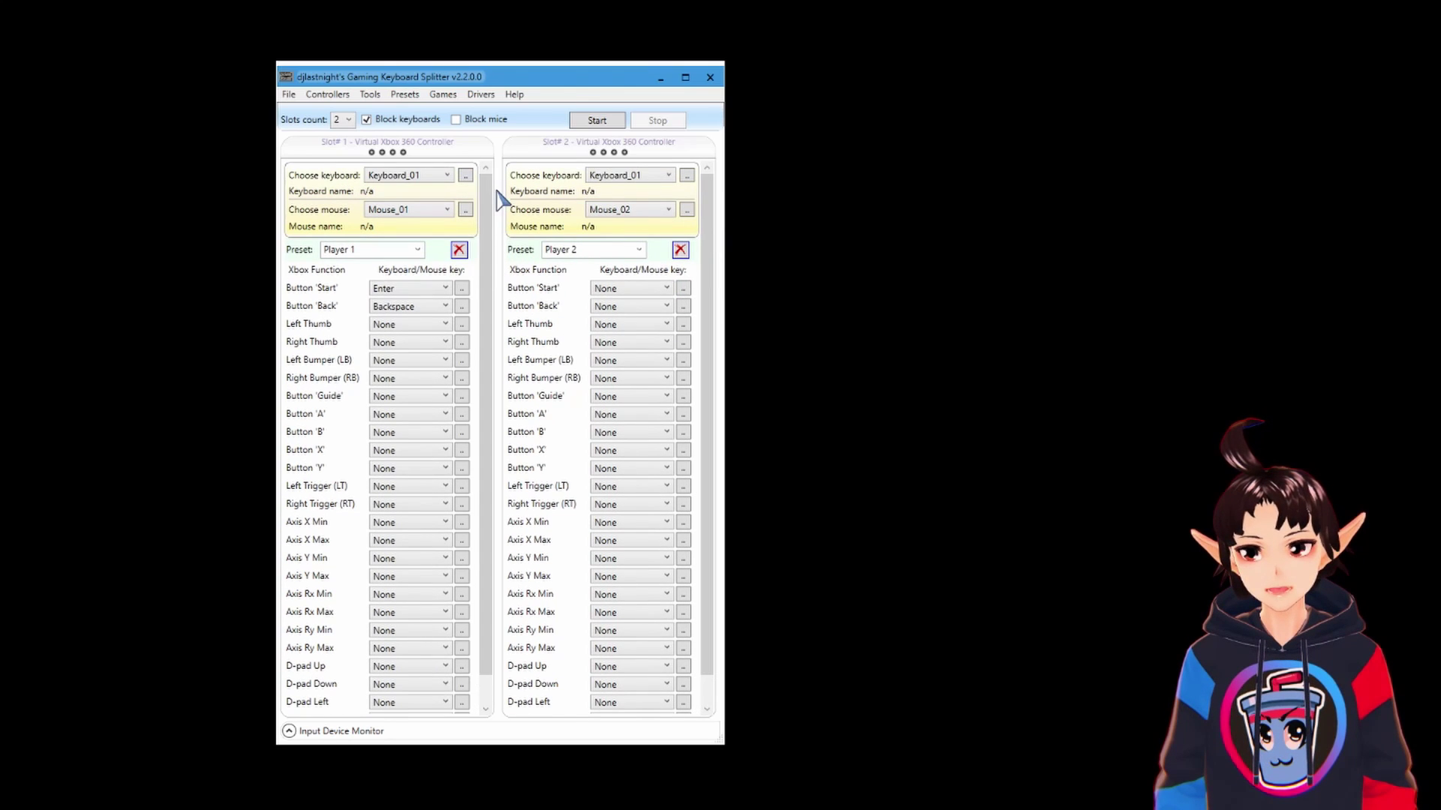
left_click(462, 290)
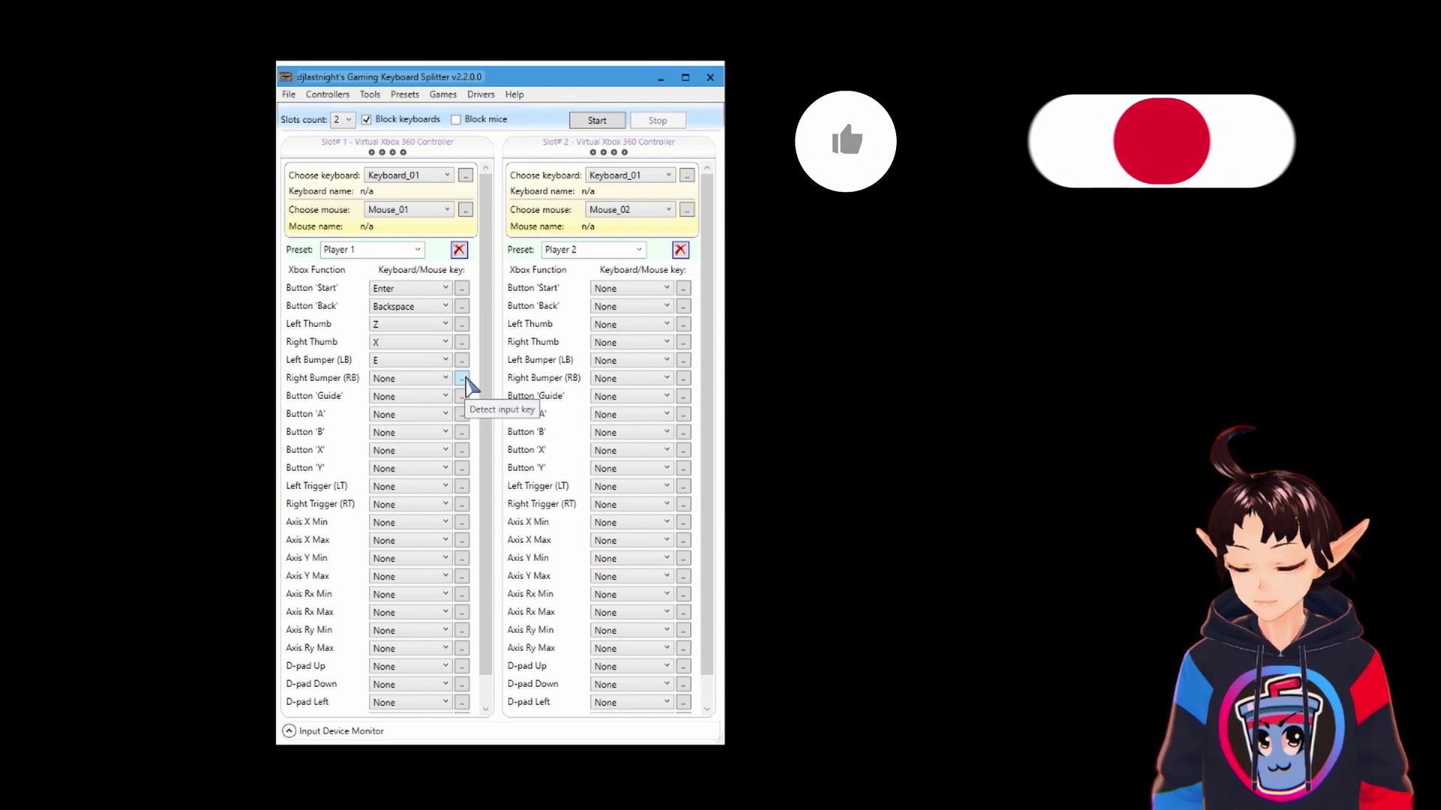
left_click(461, 377)
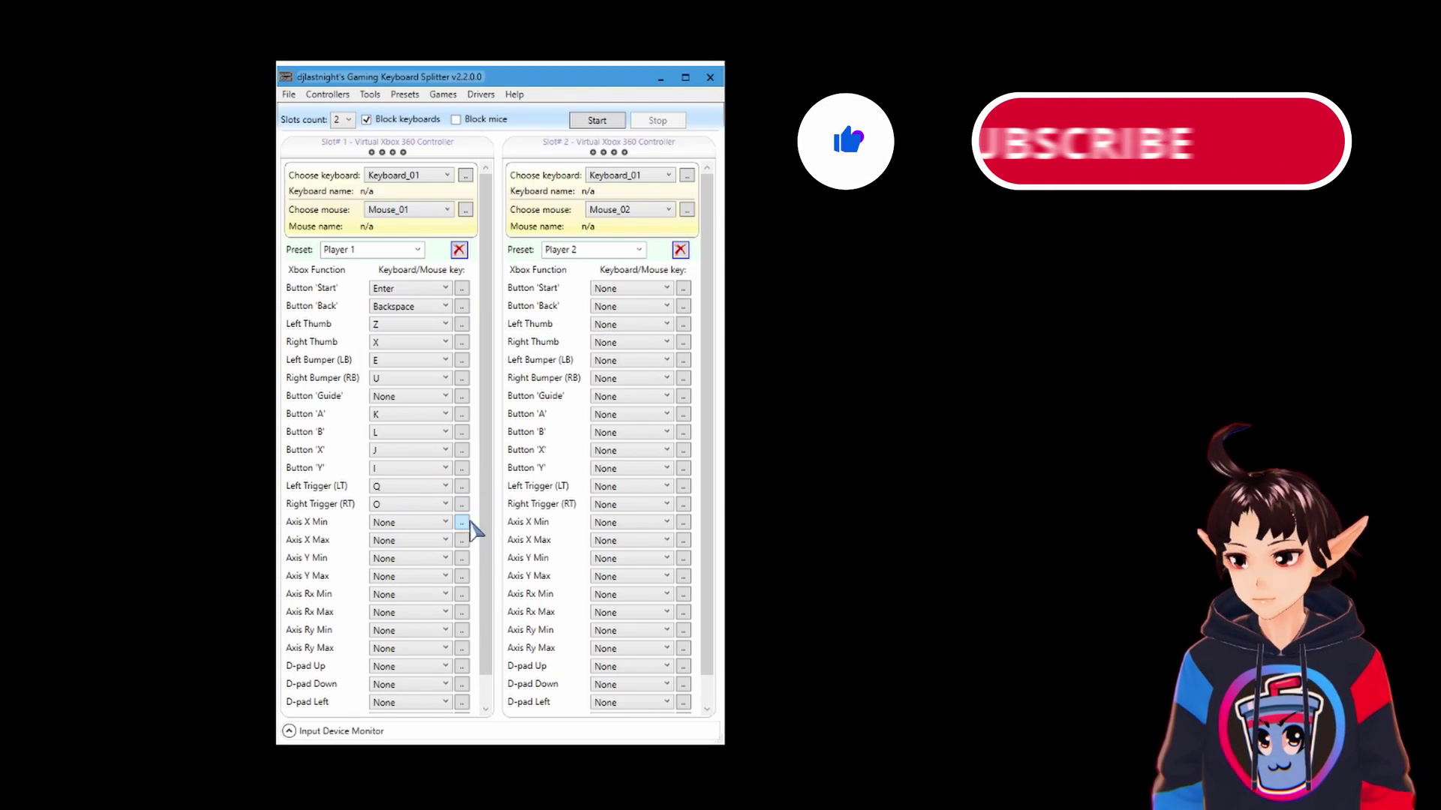
- Map Player 2's buttons and triggers to numpad keys and its axes to Left/Right/Down/Up
left_click(666, 288)
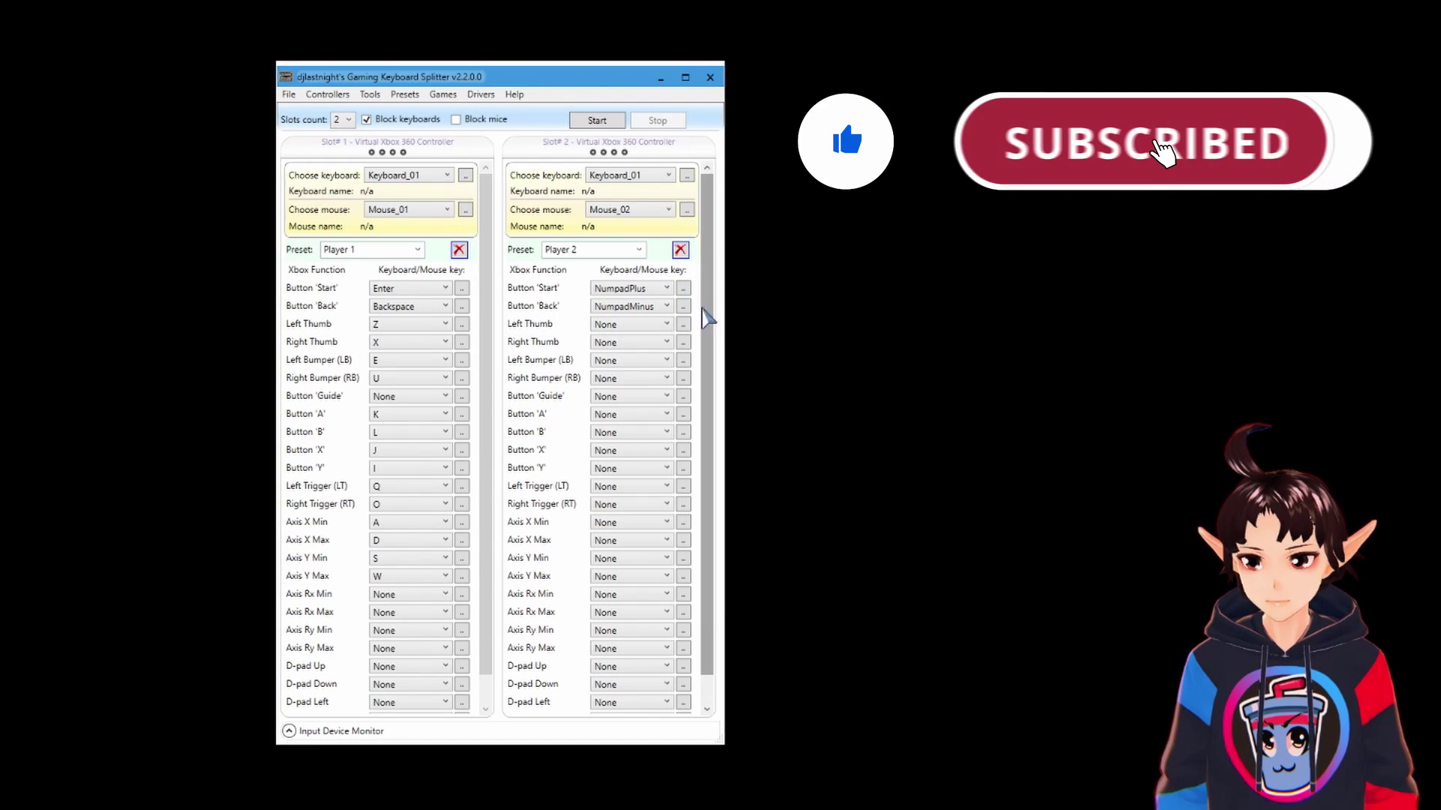
left_click(683, 360)
left_click(683, 379)
left_click(683, 415)
left_click(683, 432)
left_click(683, 451)
left_click(683, 468)
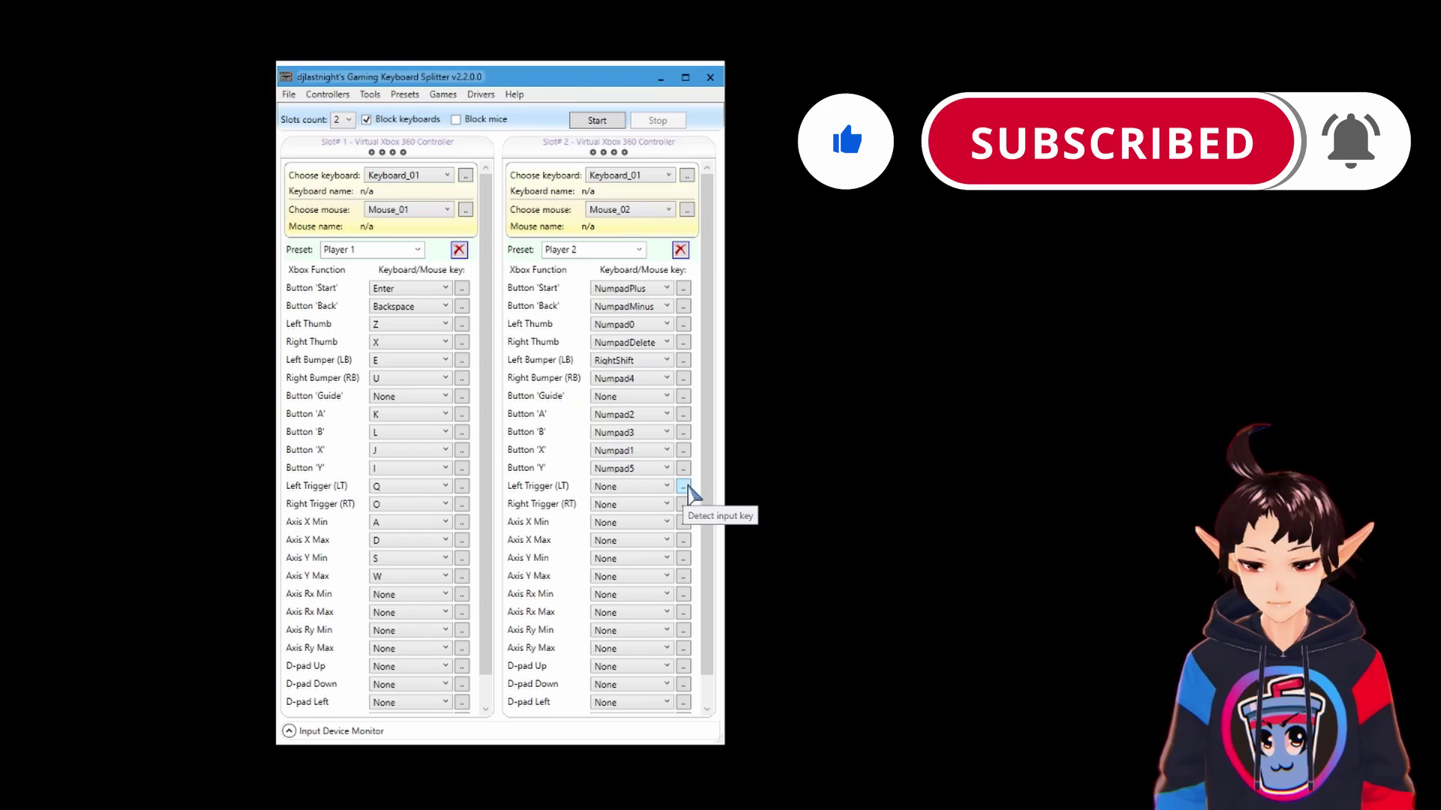
left_click(683, 487)
left_click(683, 504)
left_click(683, 522)
left_click(683, 540)
left_click(682, 558)
left_click(683, 577)
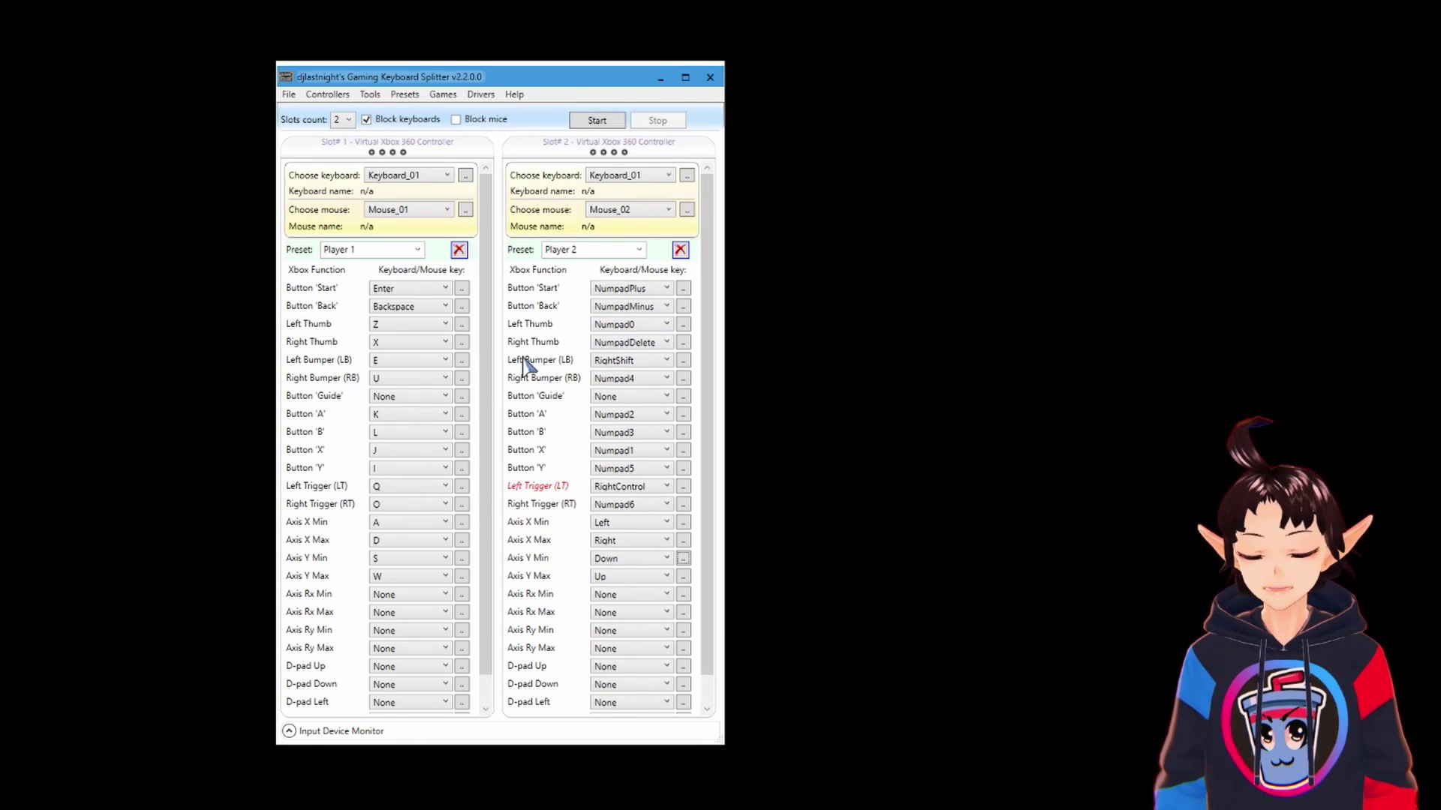
scroll(485, 341, "down", 2)
scroll(713, 358, "down", 2)
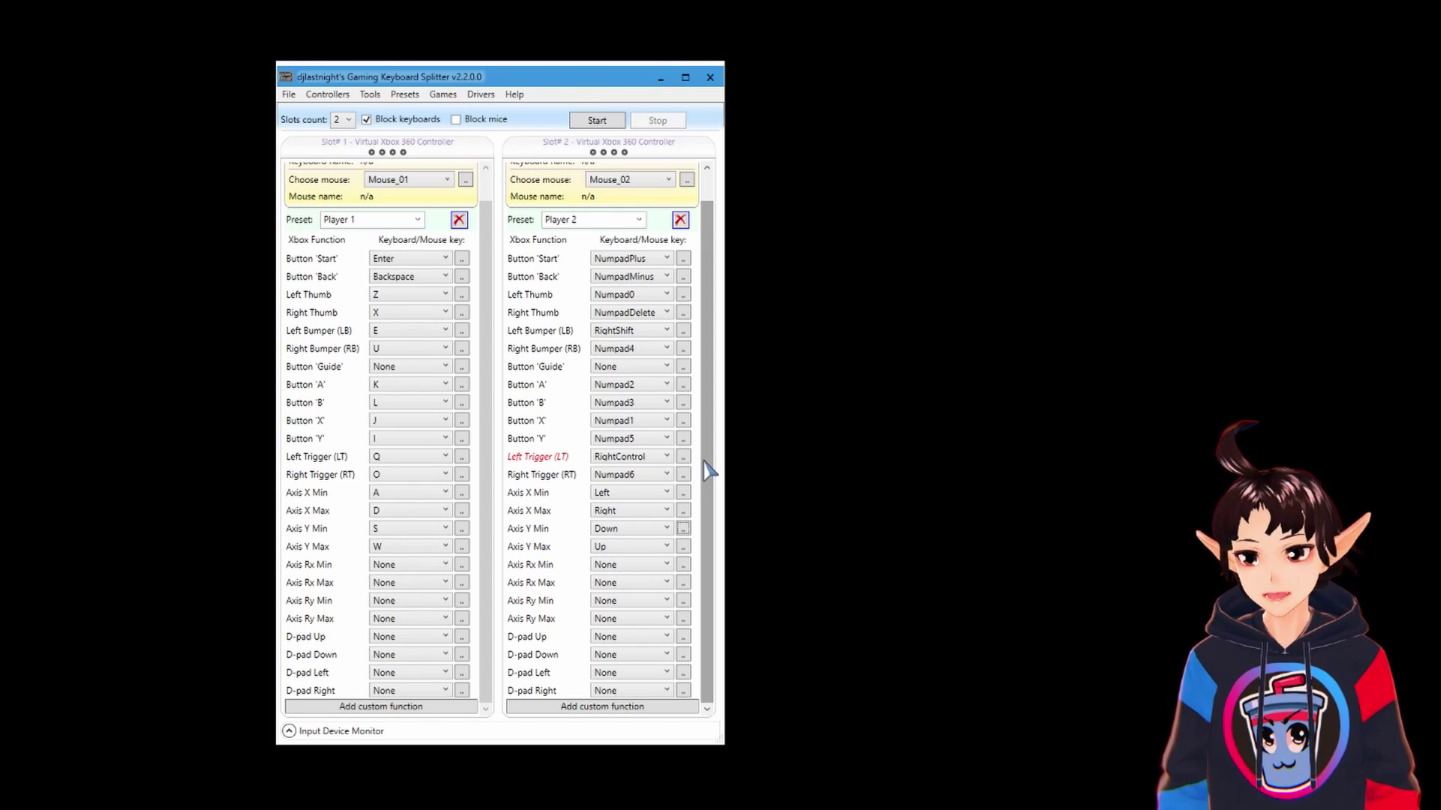
scroll(704, 469, "up", 2)
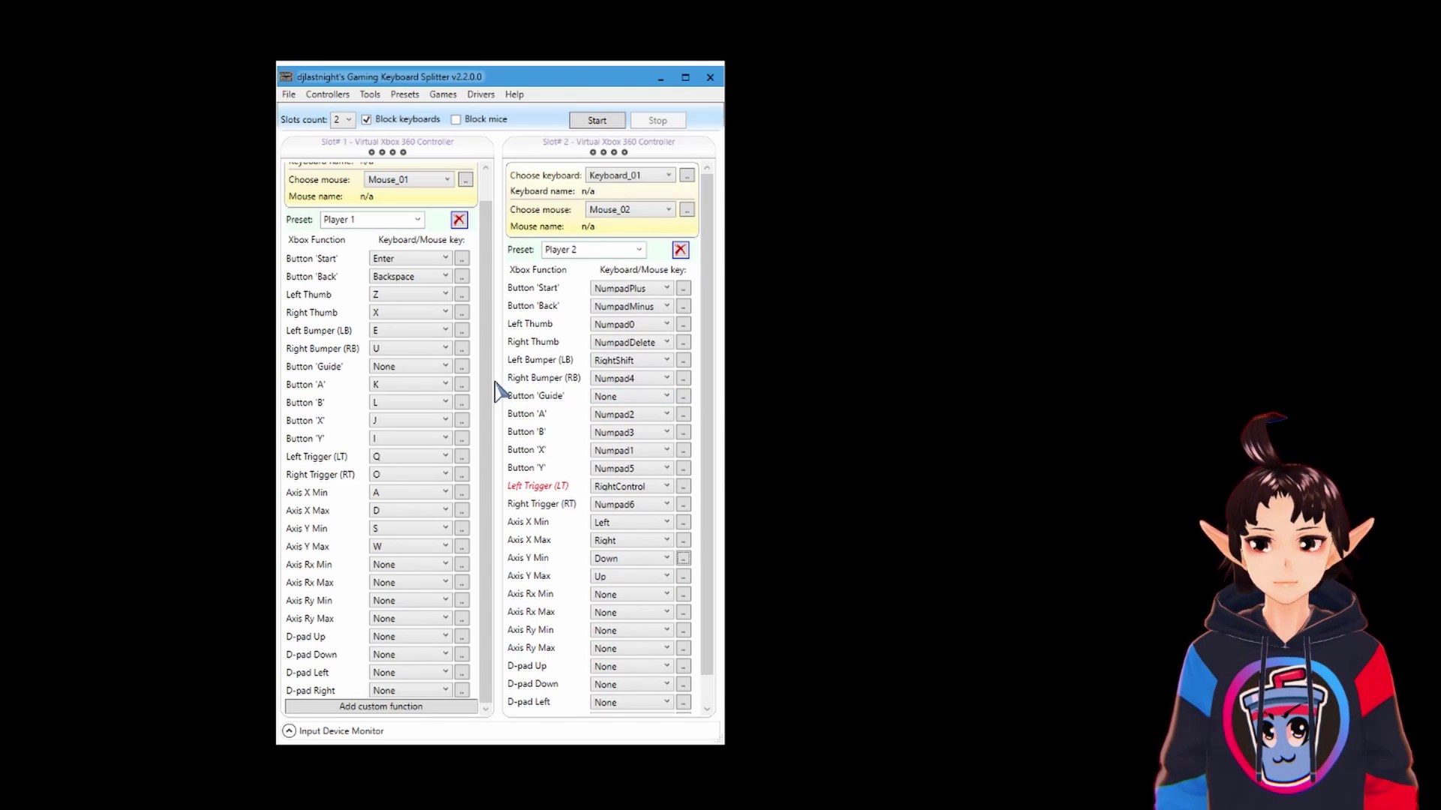
scroll(495, 345, "up", 2)
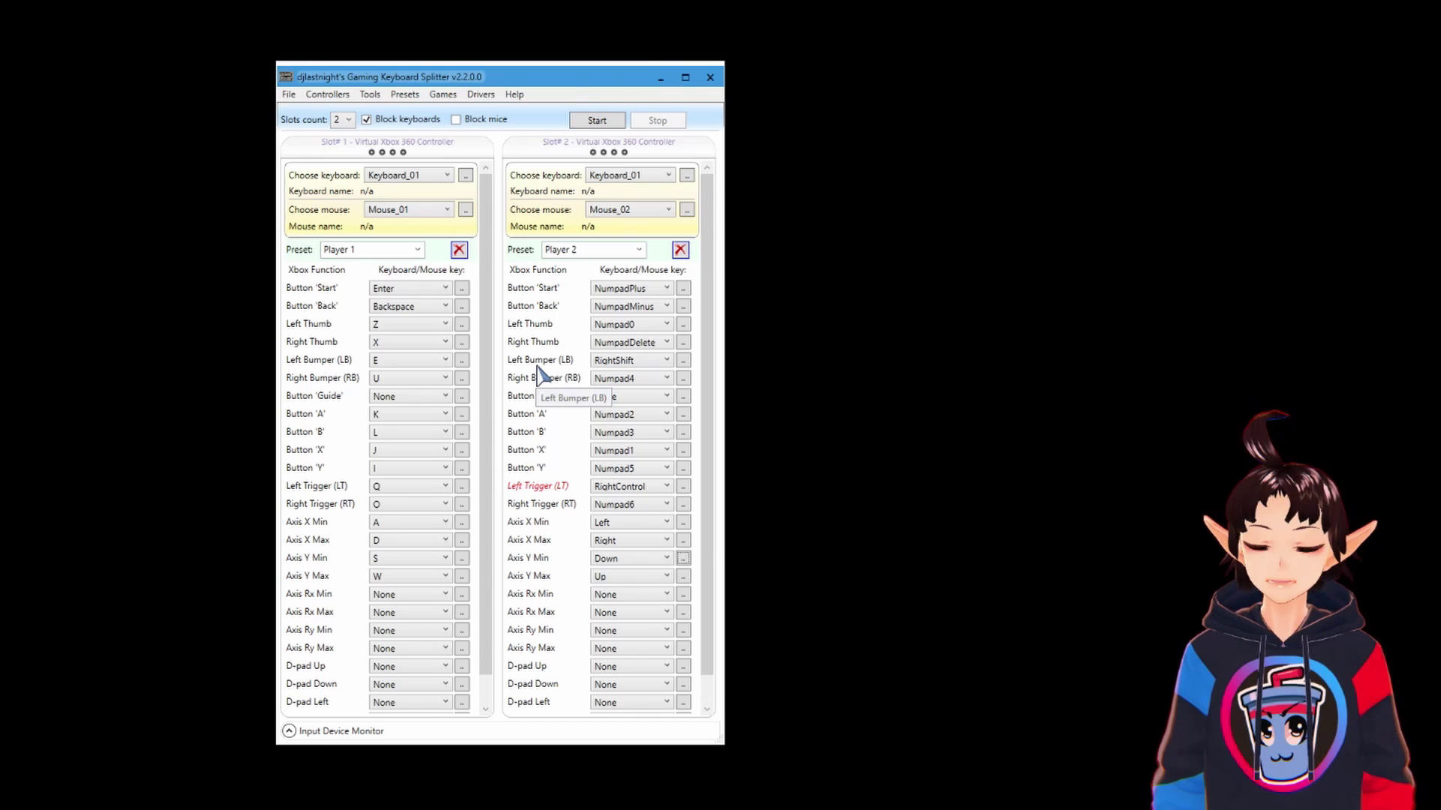
scroll(486, 420, "down", 1)
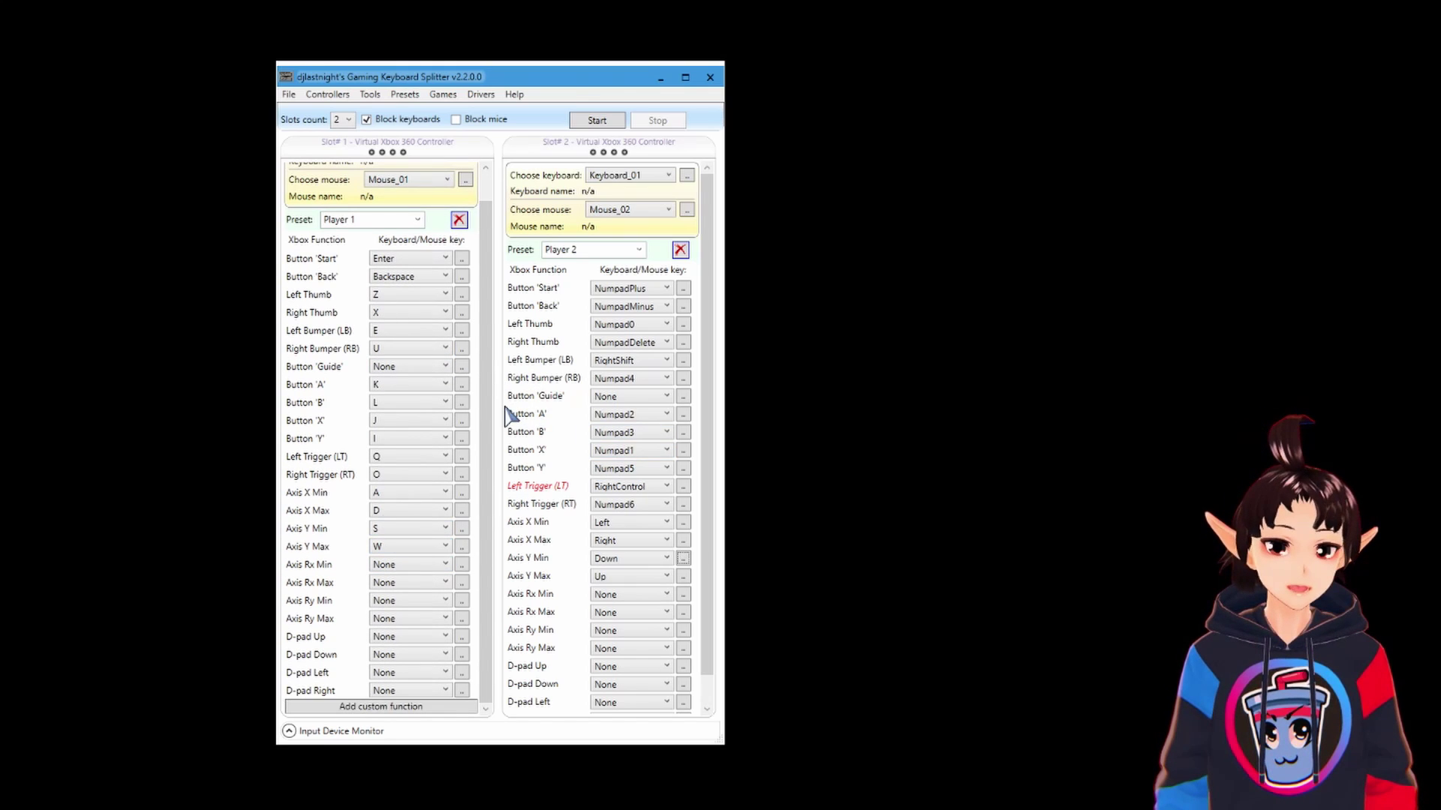
scroll(492, 323, "up", 1)
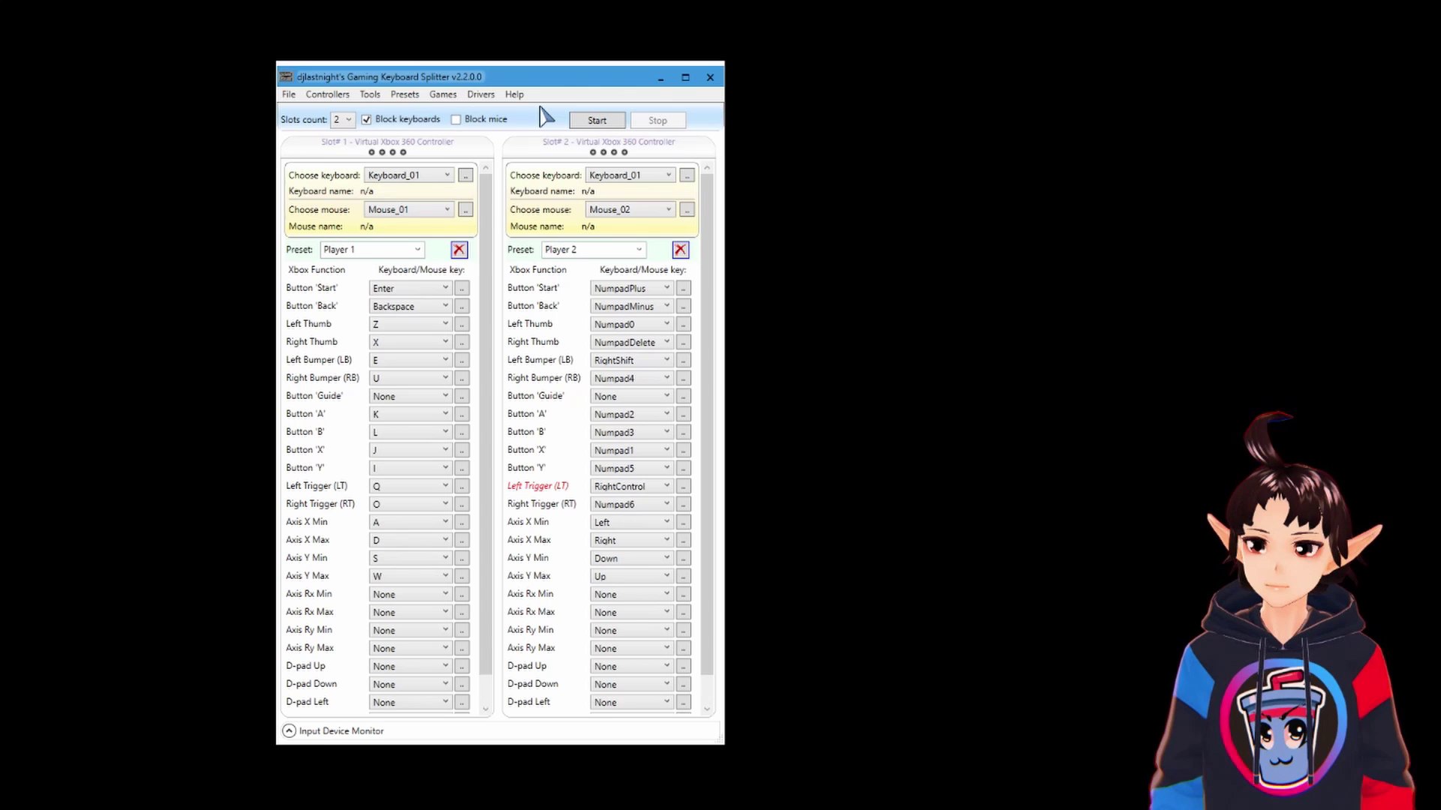
- Turn keyboard blocking off and back on while reviewing both player presets
left_click(368, 122)
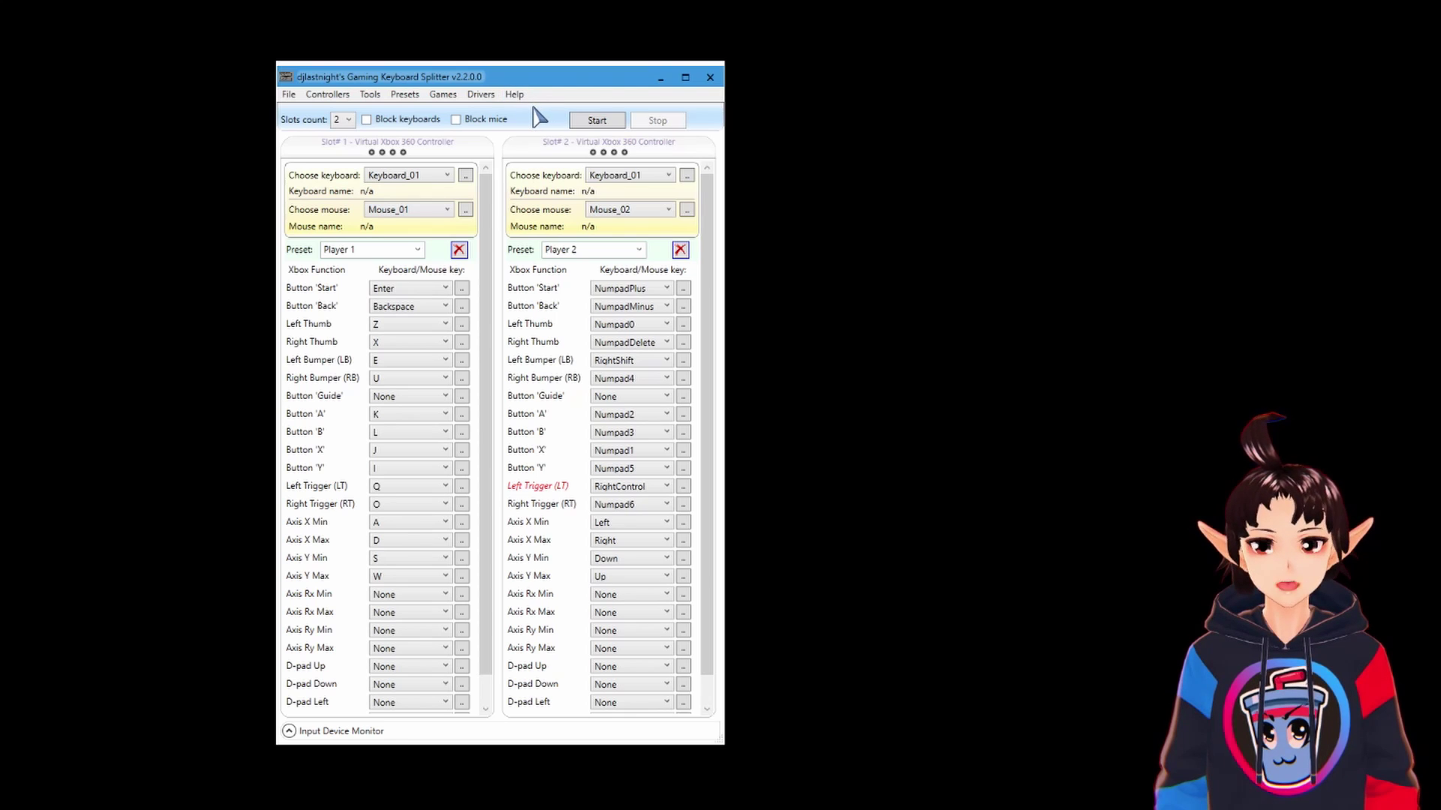
left_click(367, 120)
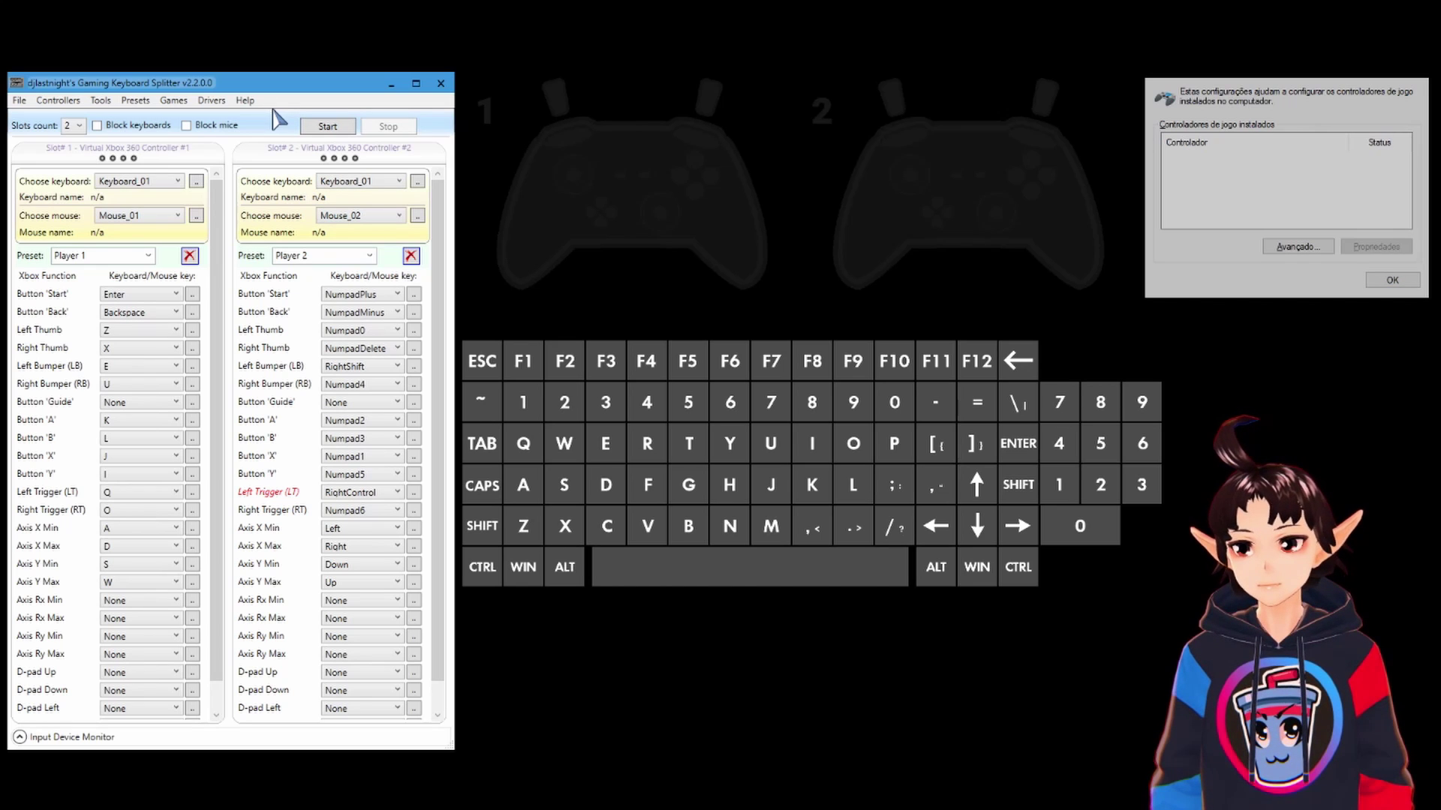
- Start emulation and test Player 1's WASD stick and Player 2's numpad buttons
left_click(328, 127)
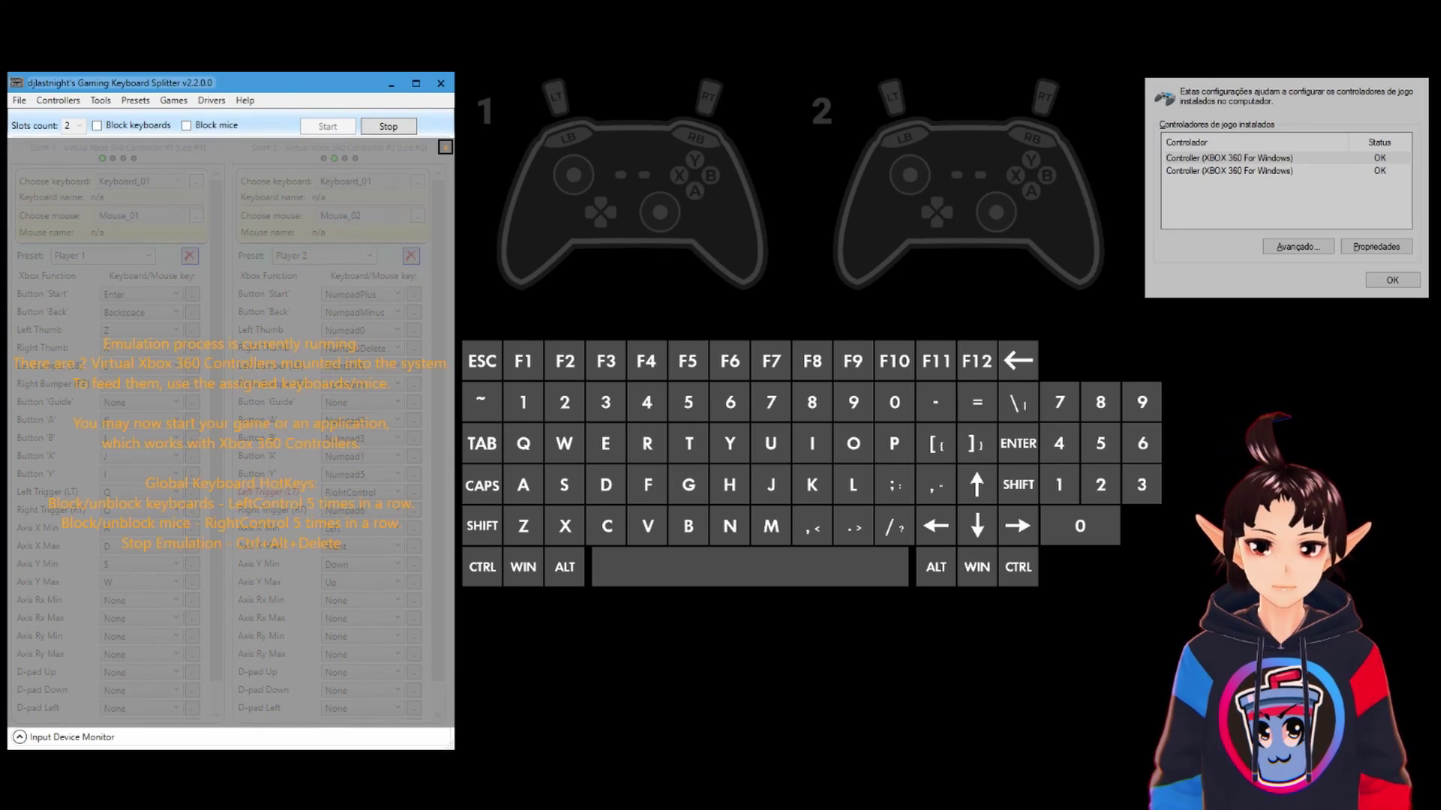
key("a")
key("s")
key("d")
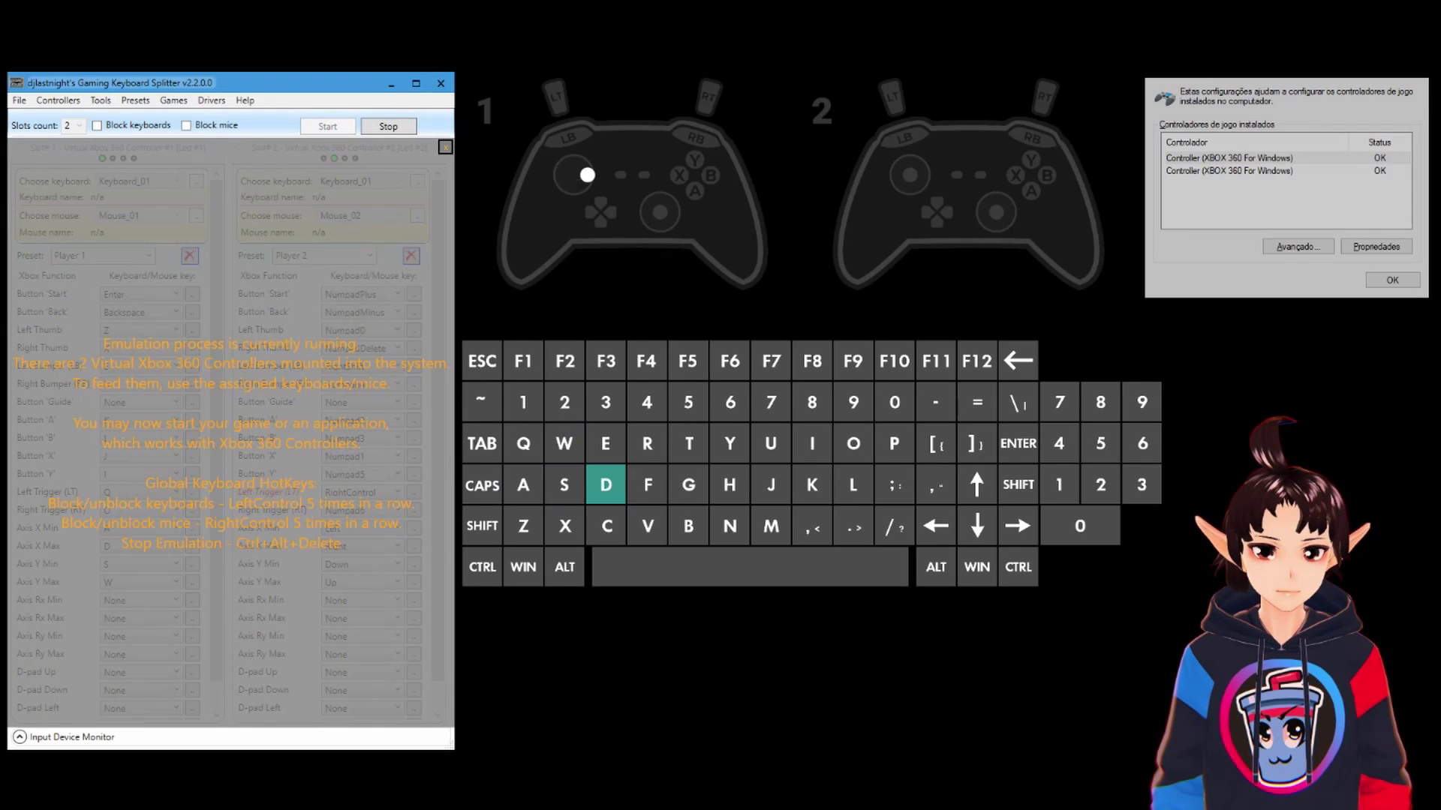
key("a")
key("s")
key("w")
key("d")
key("KP_5")
key("KP_1")
key("s")
key("KP_6")
key("KP_3")
key("w")
key("a")
key("KP_1")
key("KP_2")
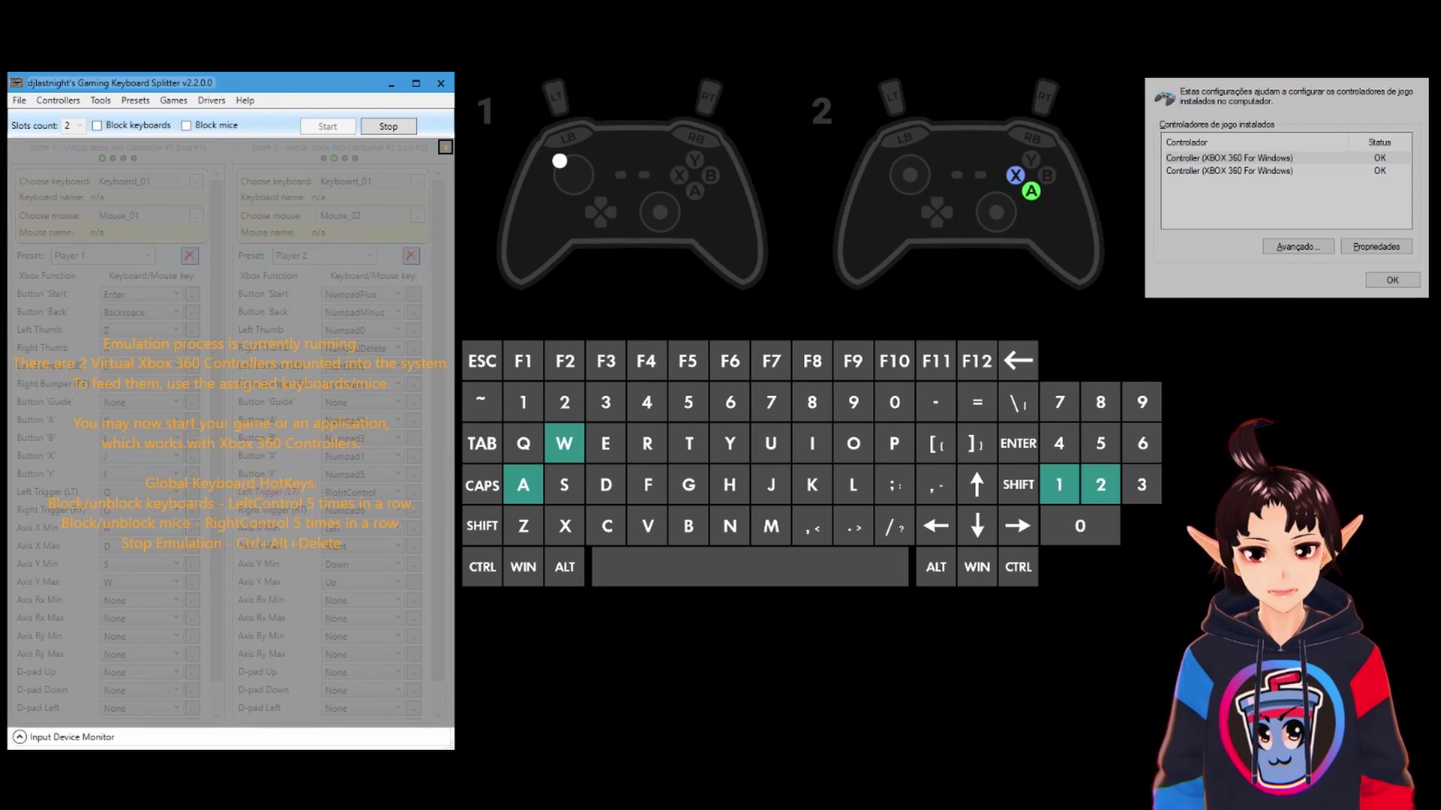
key("d")
key("KP_5")
key("KP_1")
key("a")
key("d")
key("ctrl")
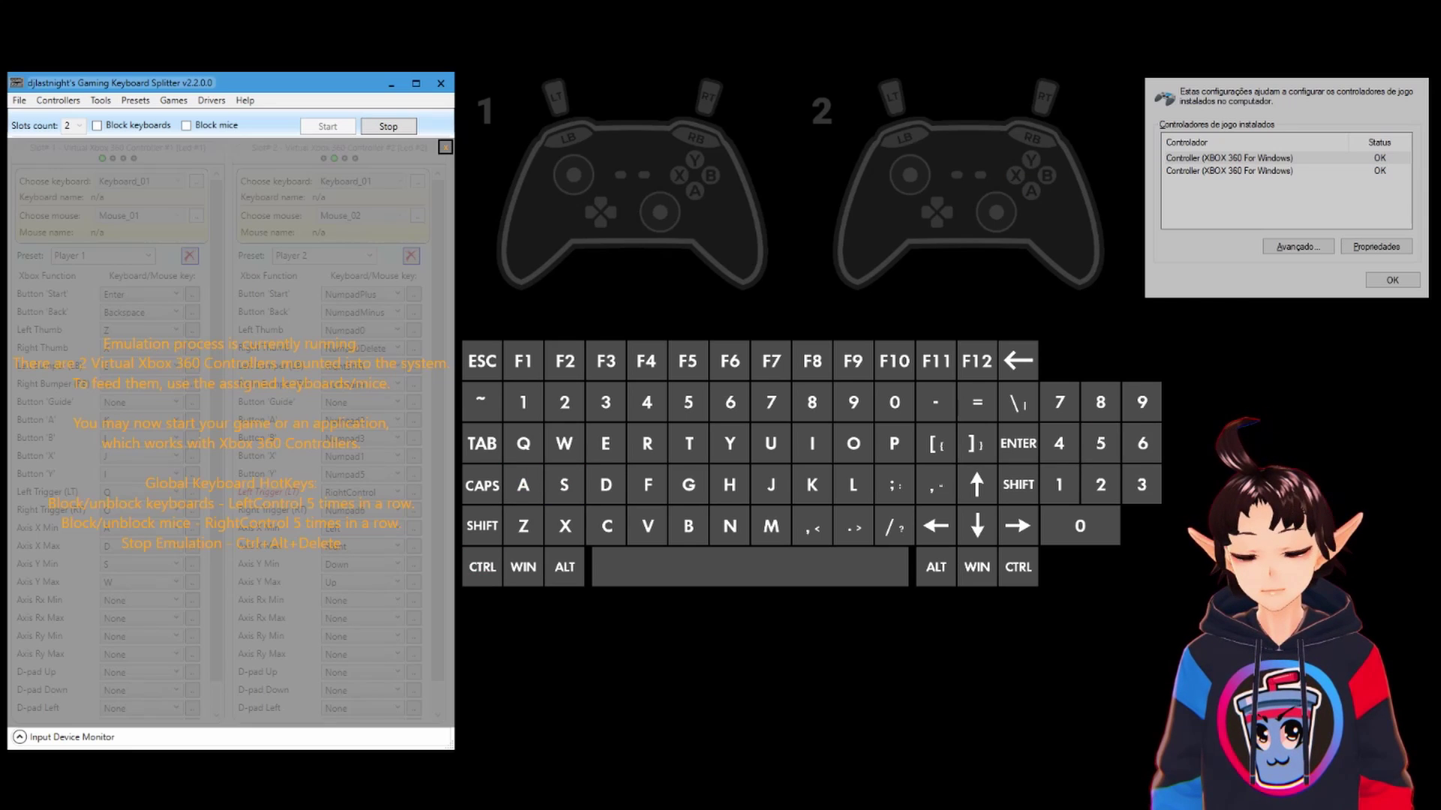
- Test Player 1's Start (Enter) and stick clicks (Z, X), and Player 2's stick click (numpad 0)
key("Return")
key("KP_0")
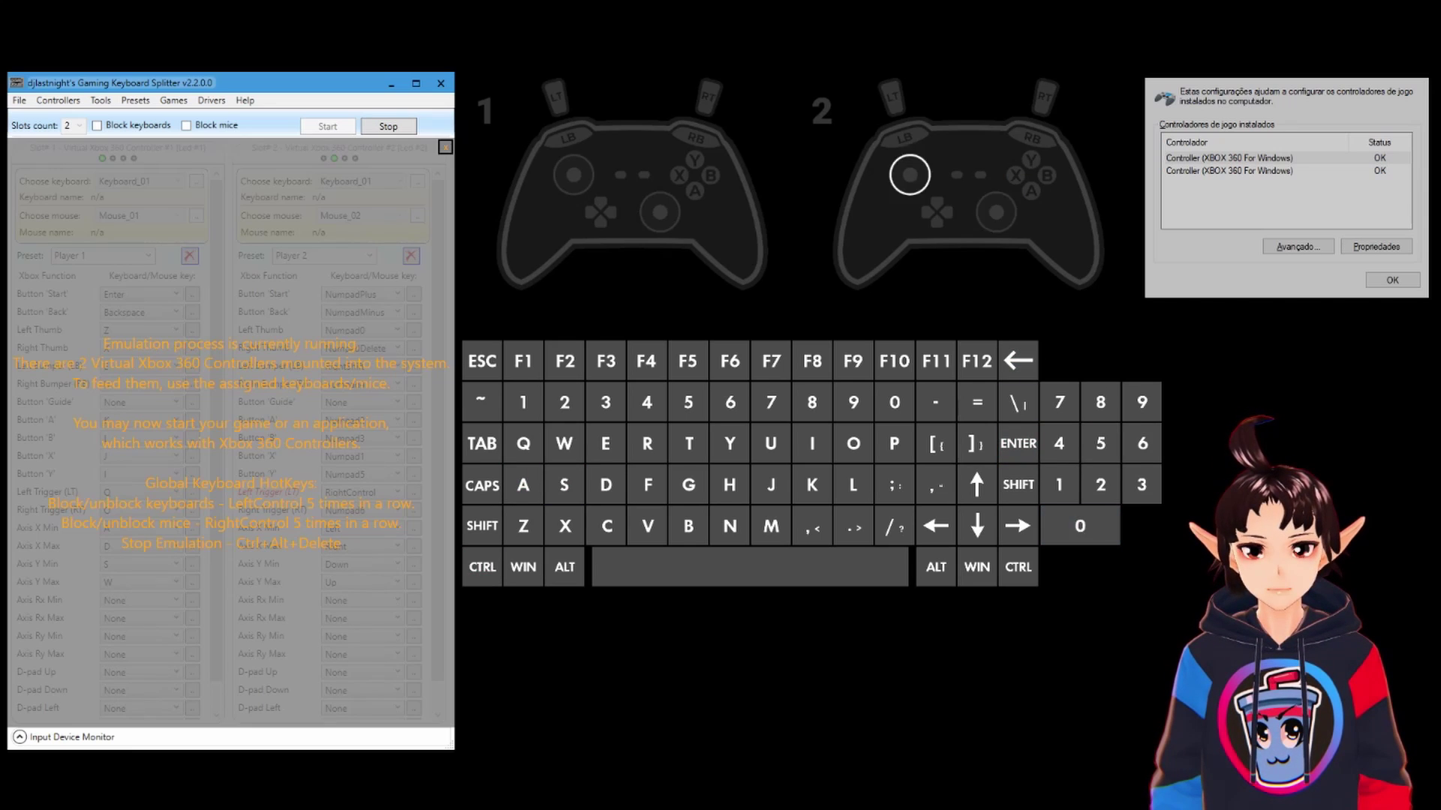
key("z")
key("x")
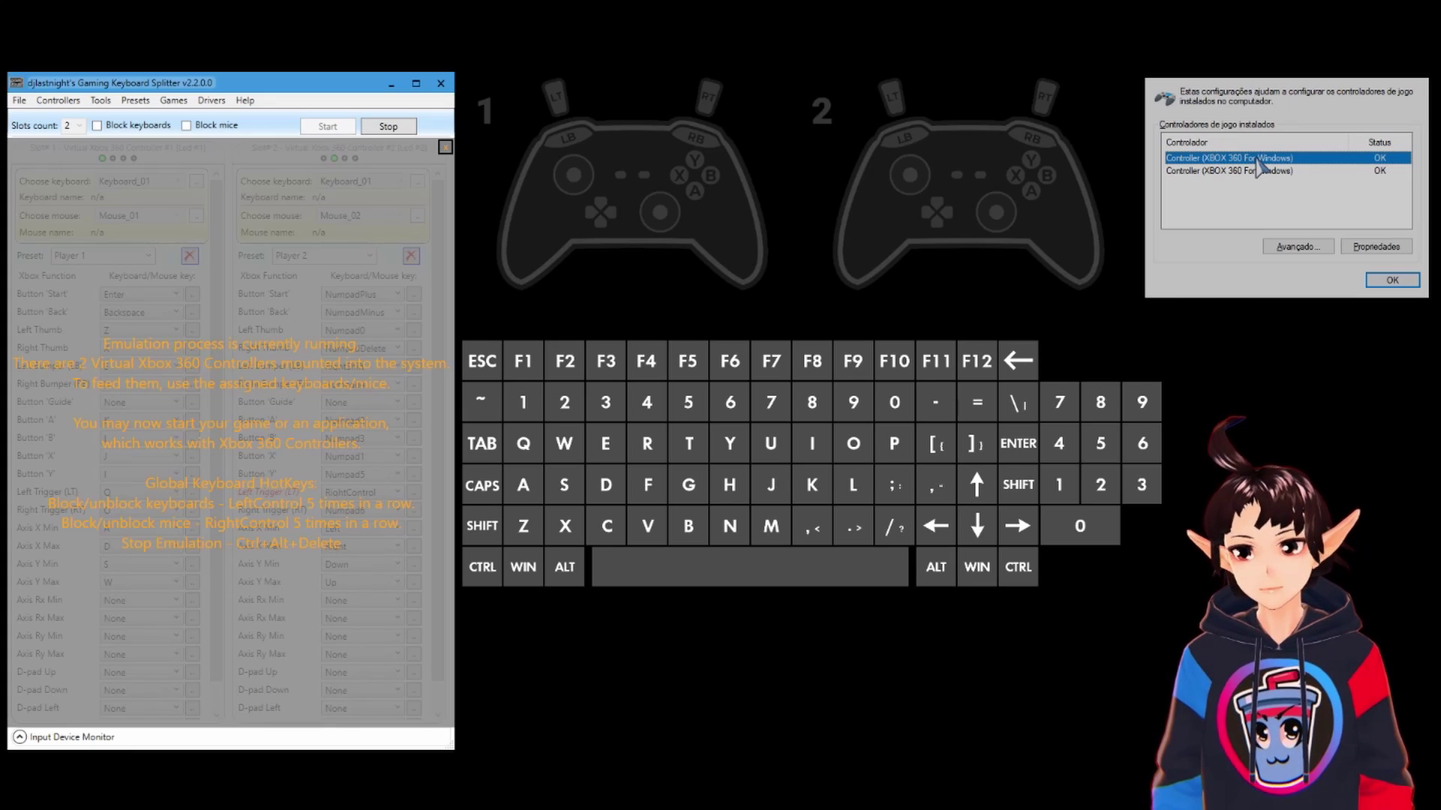
double_click(1259, 159)
key("a")
key("s")
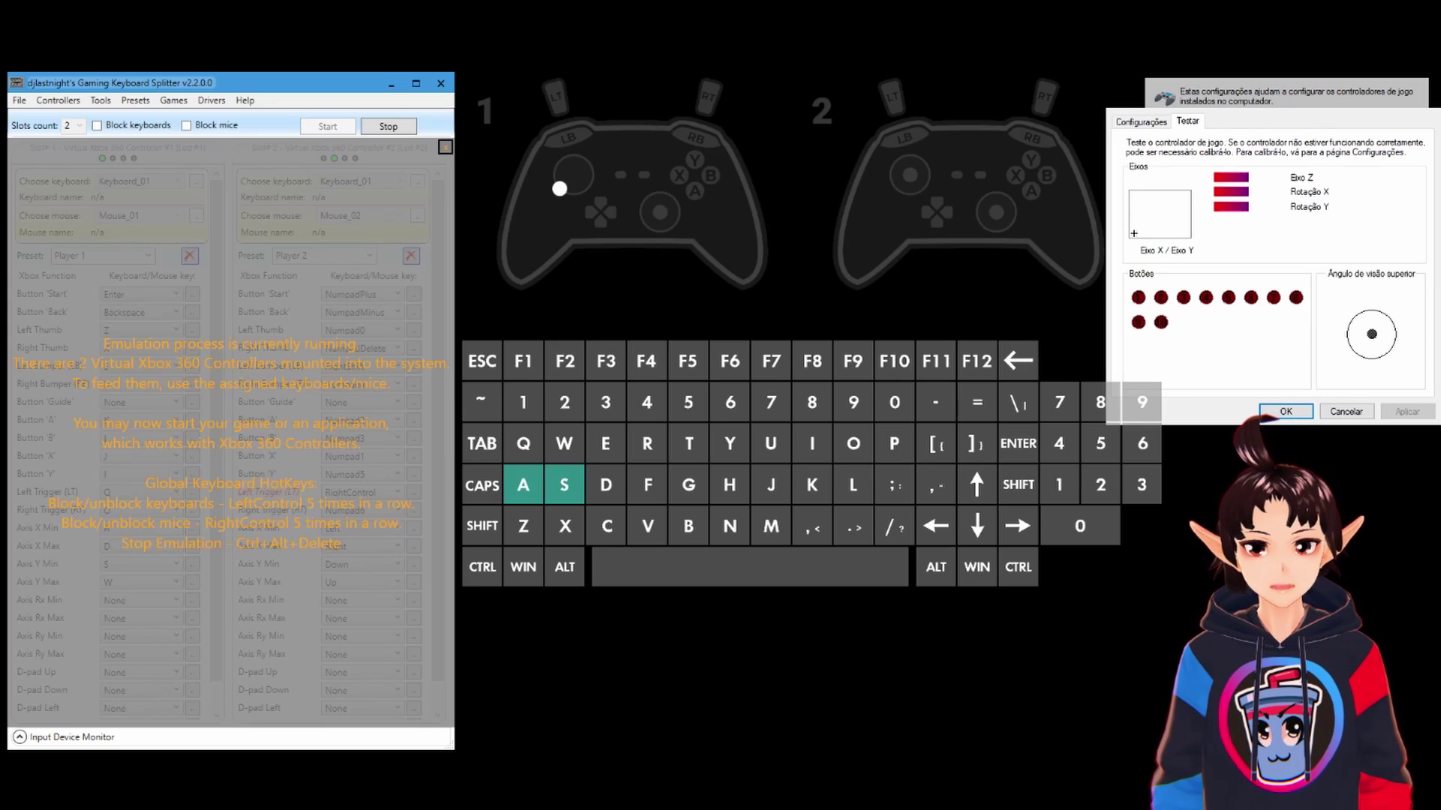
key("d")
key("d")
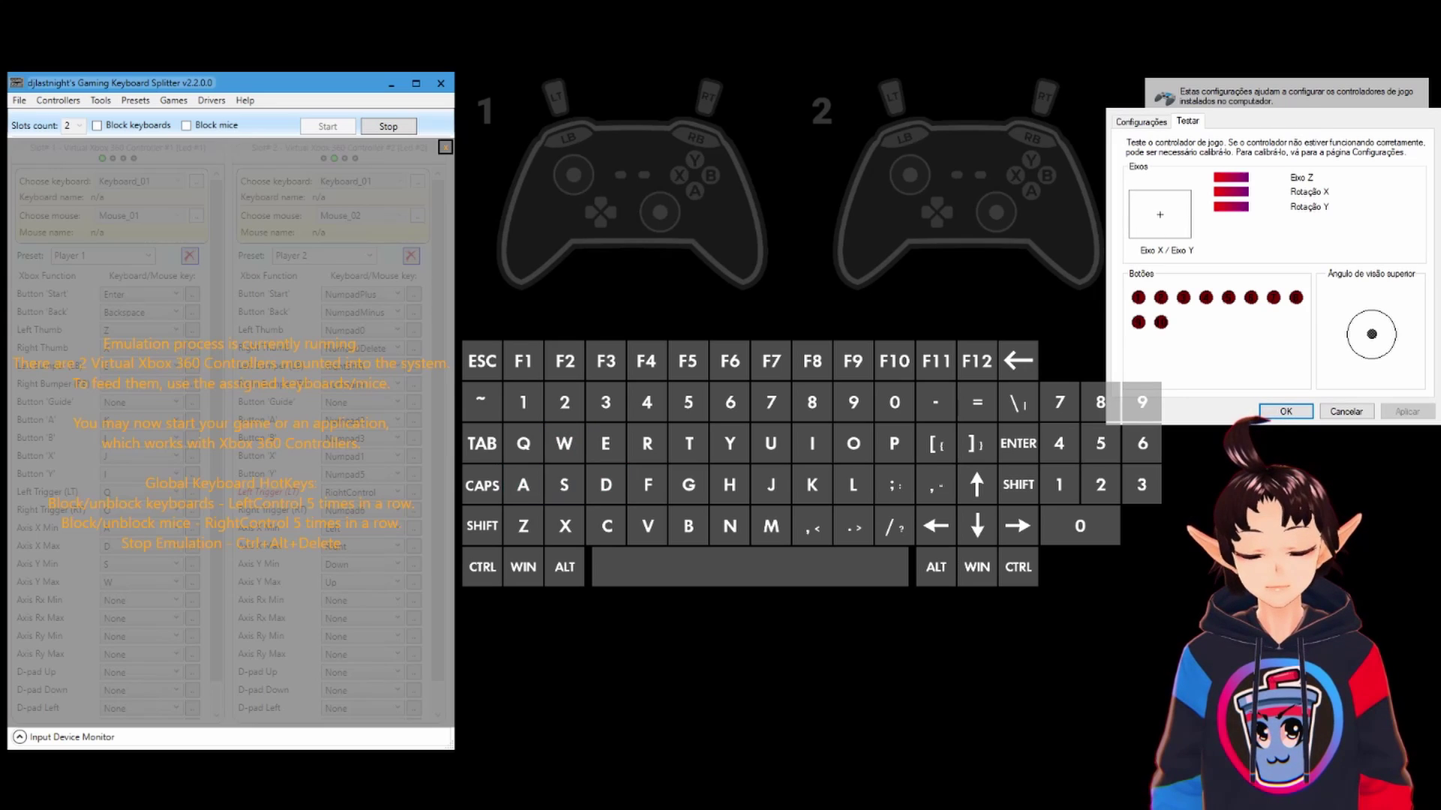
key("a")
key("j")
key("a")
key("s")
key("i")
key("l")
key("k")
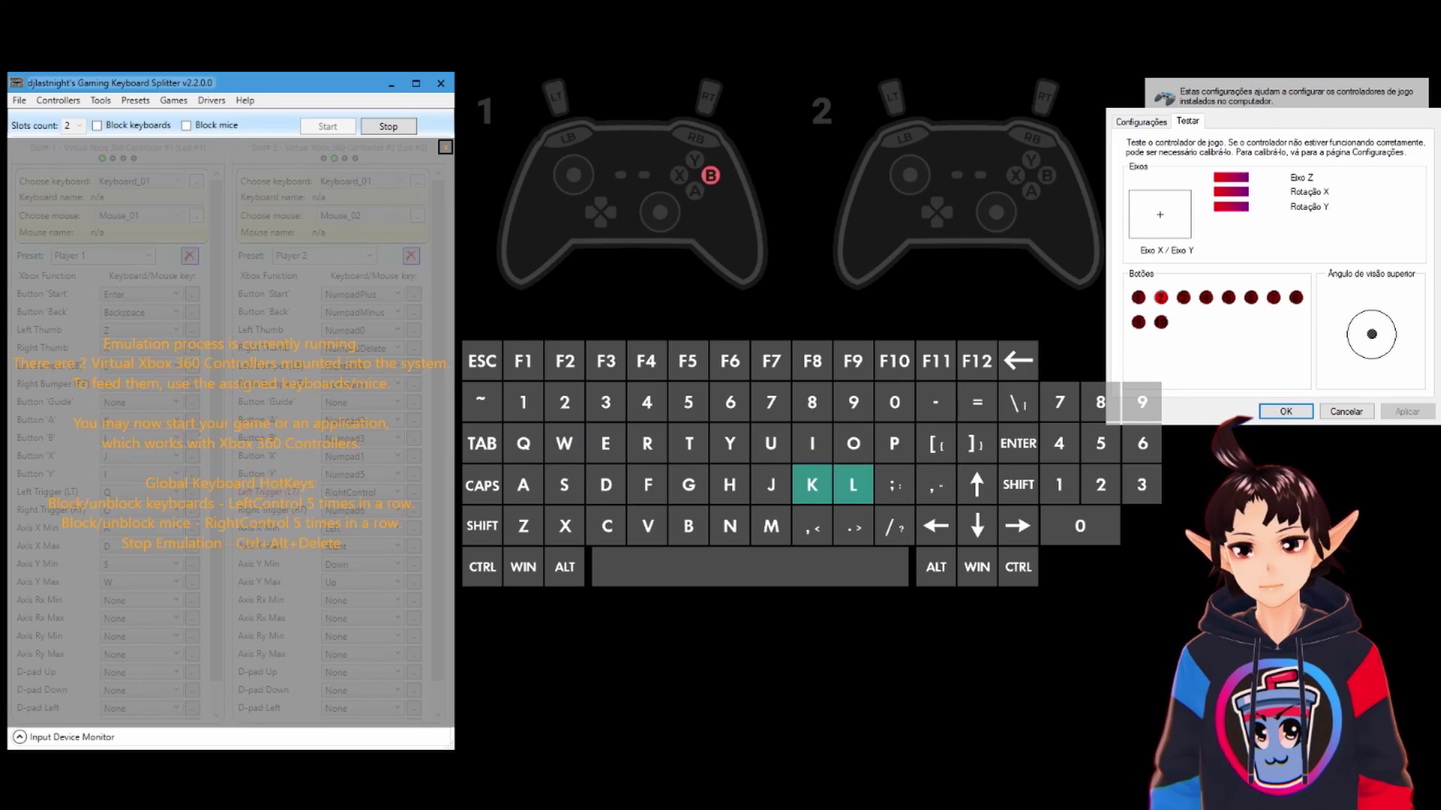
key("s")
key("d")
key("j")
key("k")
key("a")
key("a")
key("s")
key("k")
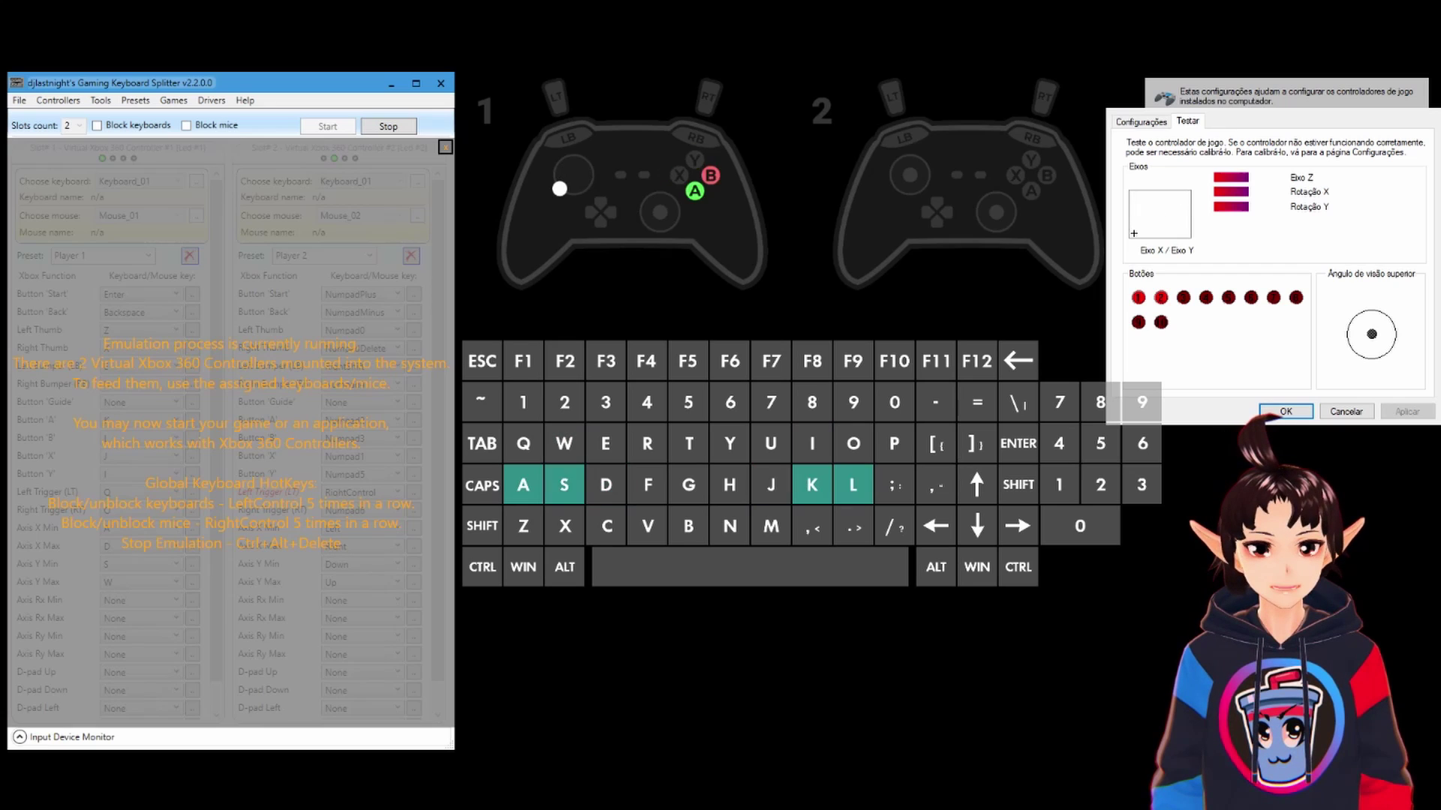
key("l")
key("q")
key("e")
key("o")
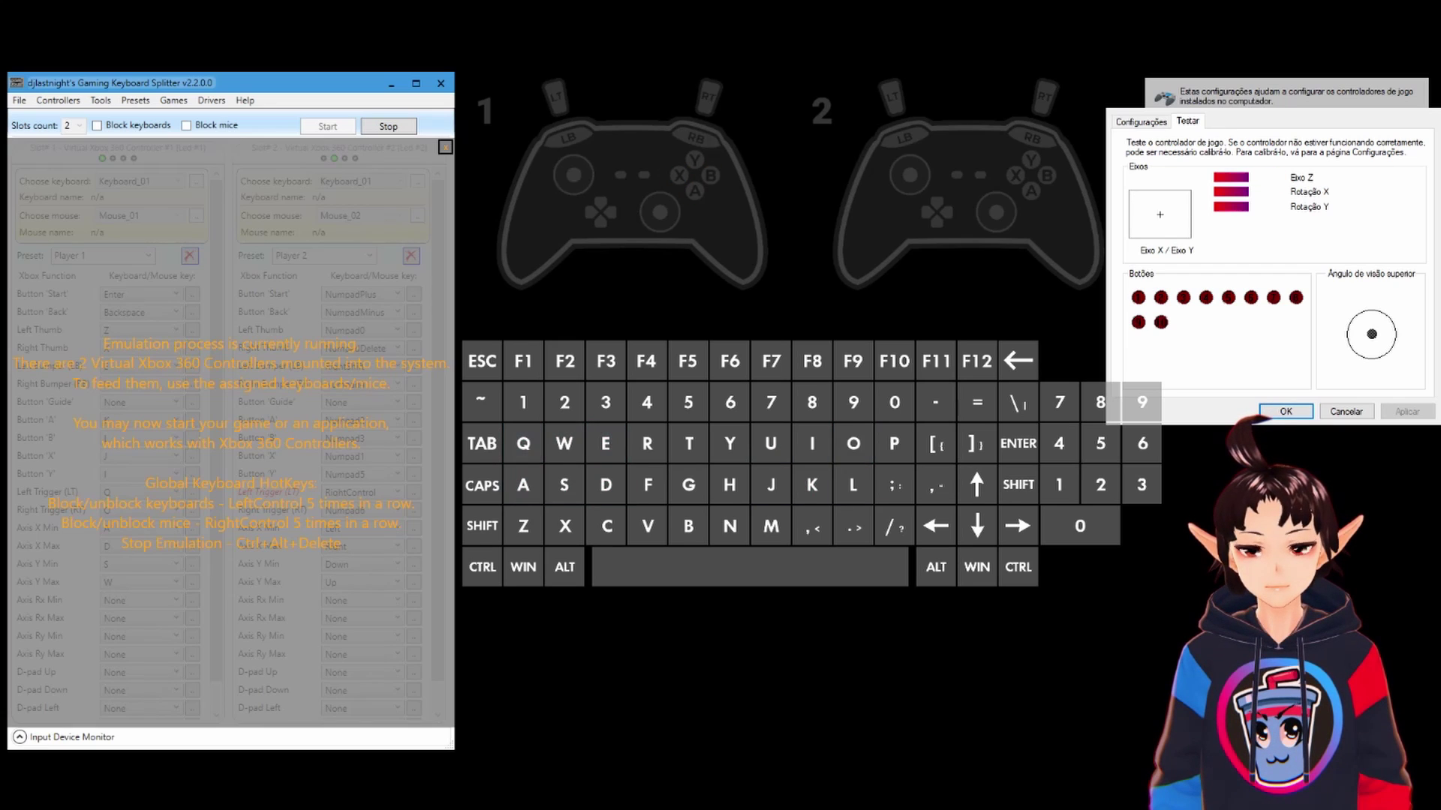
key("d")
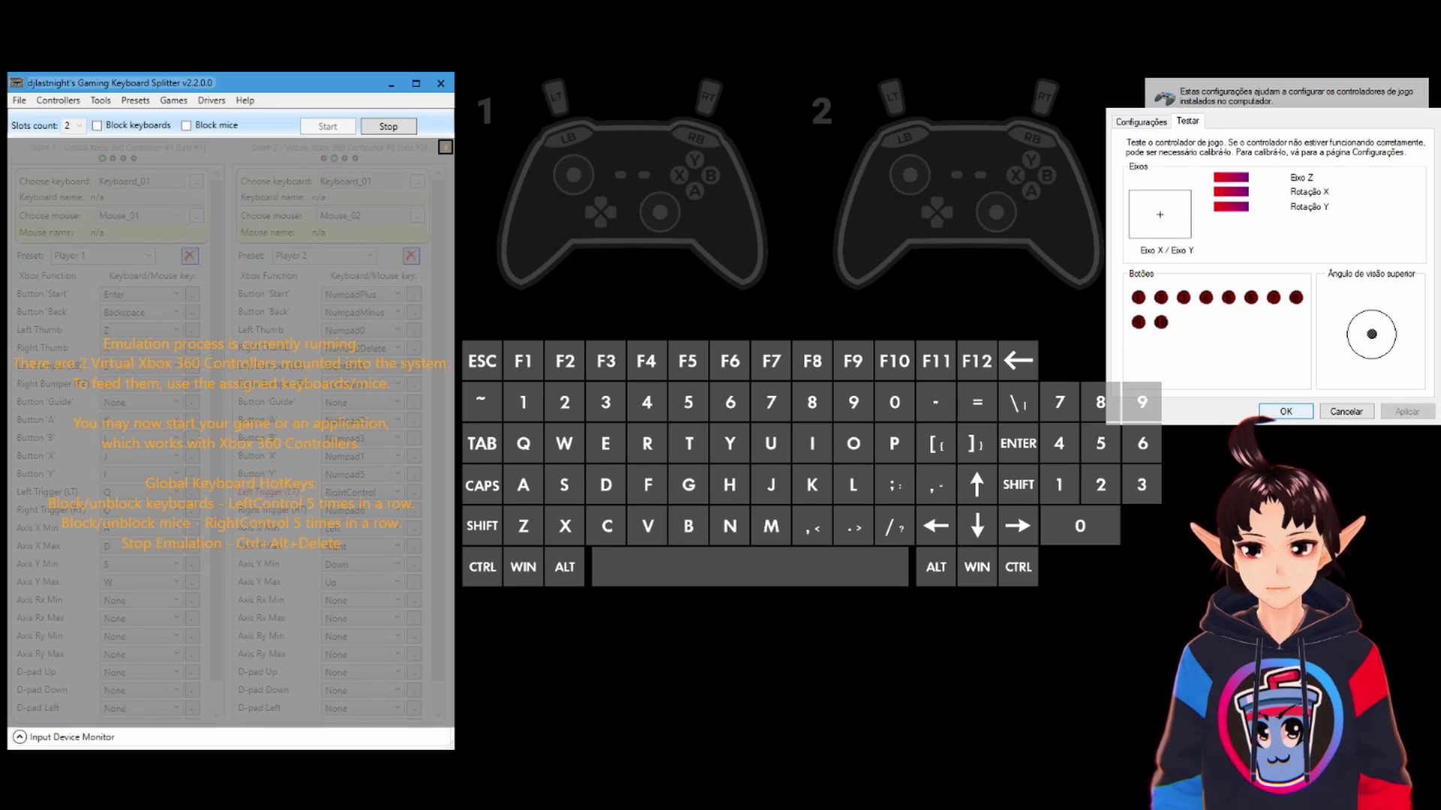
left_click(1286, 412)
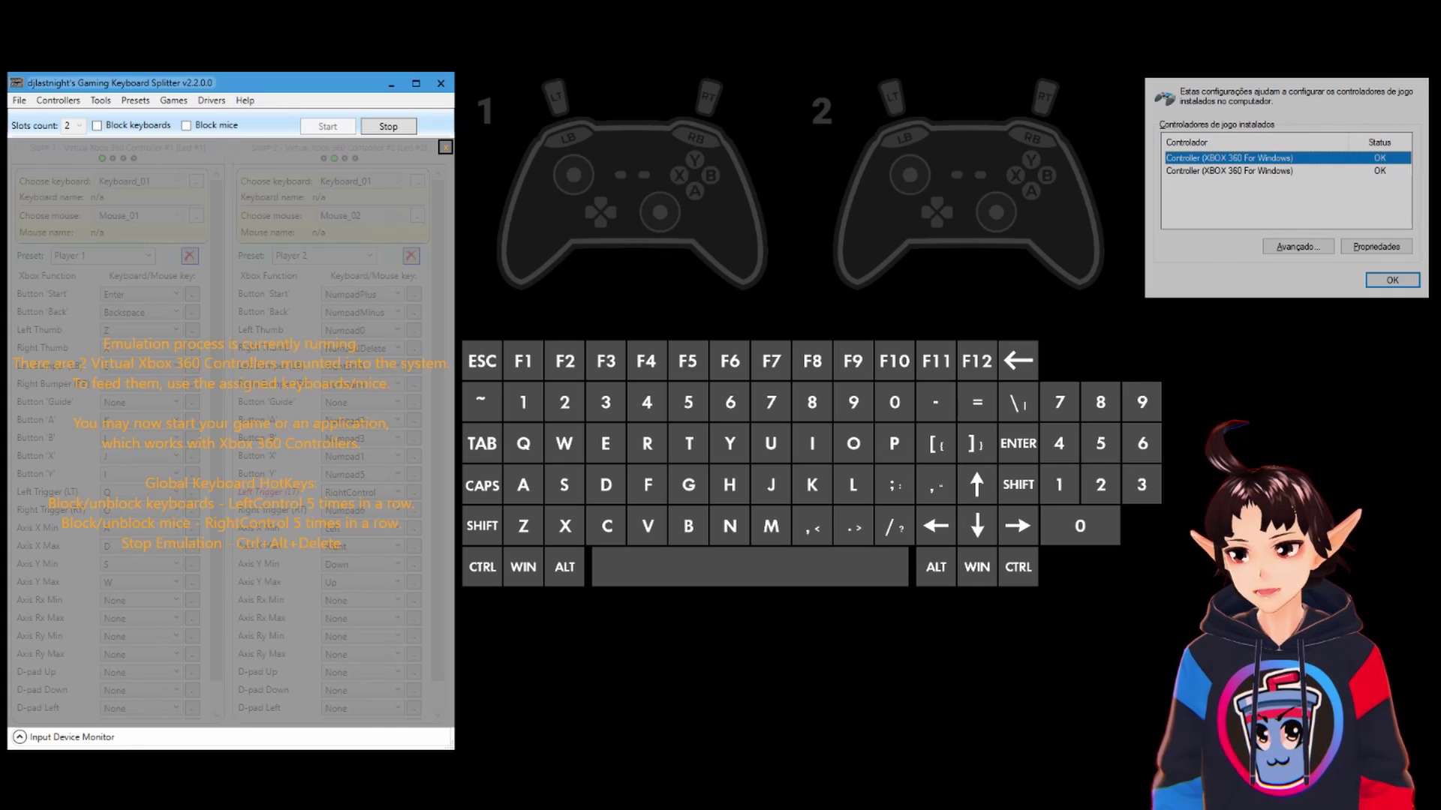
left_click(283, 106)
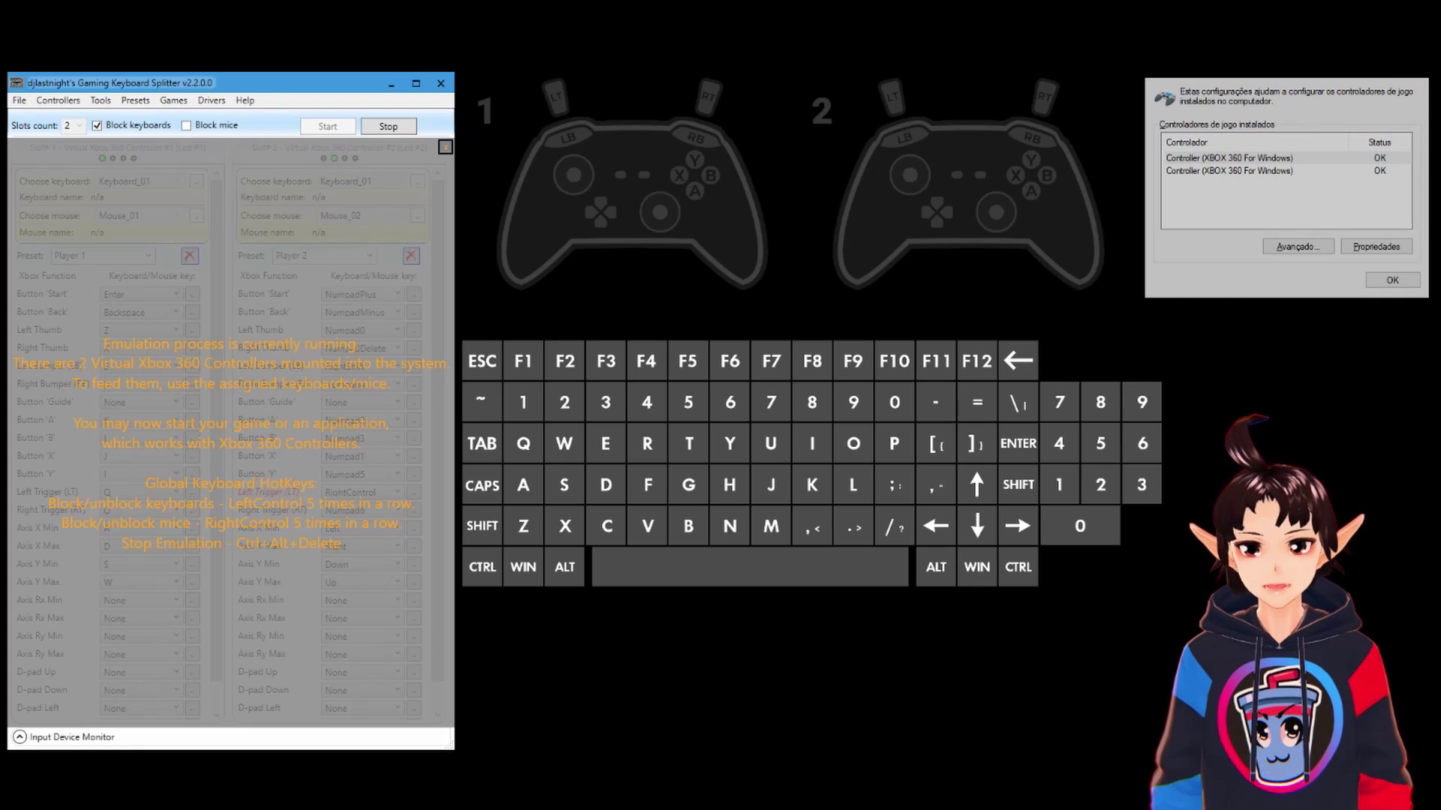
key("a")
key("s")
key("w")
key("d")
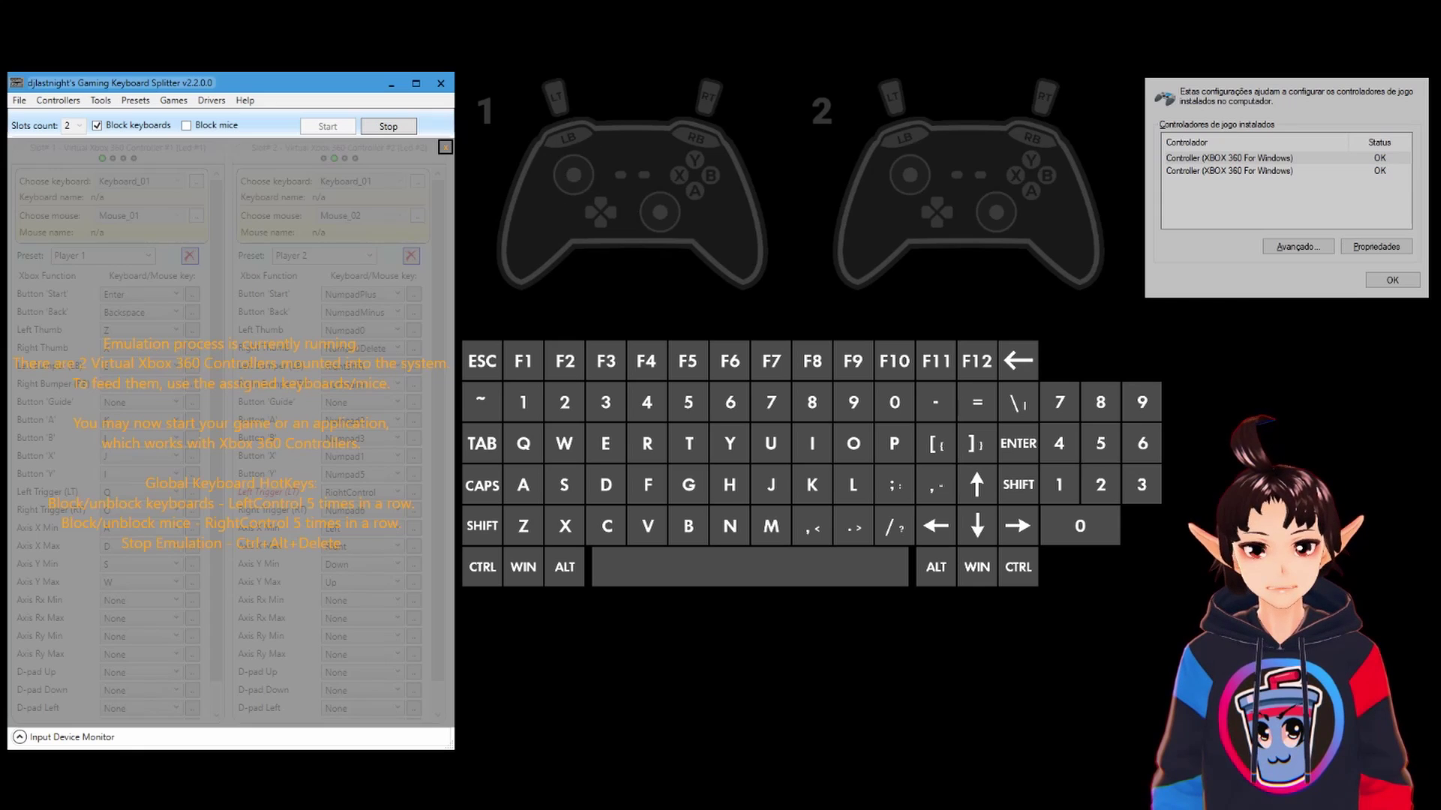
key("d")
key("Left")
key("s")
key("Down")
key("a")
key("Right")
key("d")
key("Left")
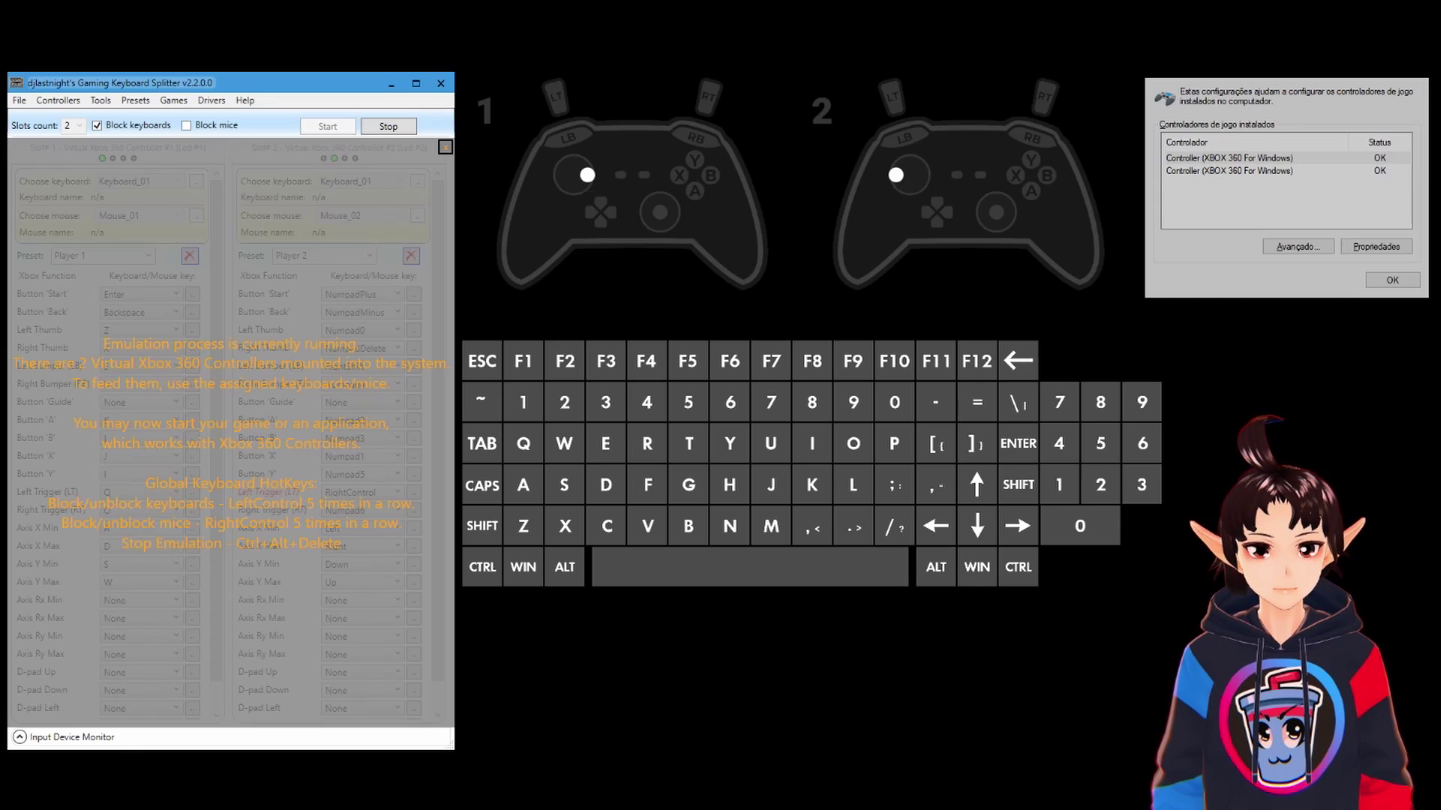
key("d")
key("Left")
key("a")
key("s")
key("Down")
key("Right")
key("d")
key("Down")
key("Right")
key("KP_1")
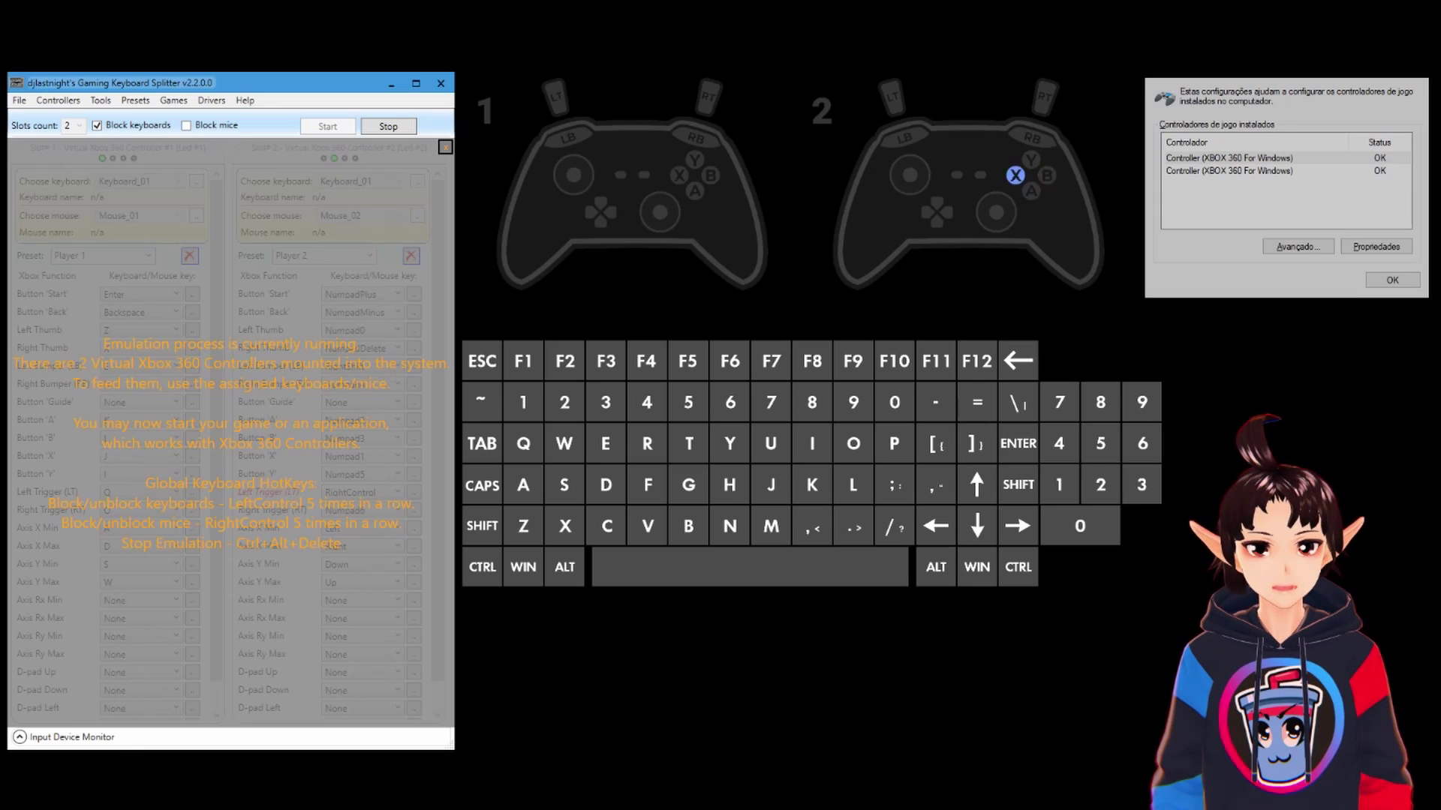
key("z")
key("x")
key("KP_2")
key("k")
key("d")
key("q")
key("e")
key("q")
key("j")
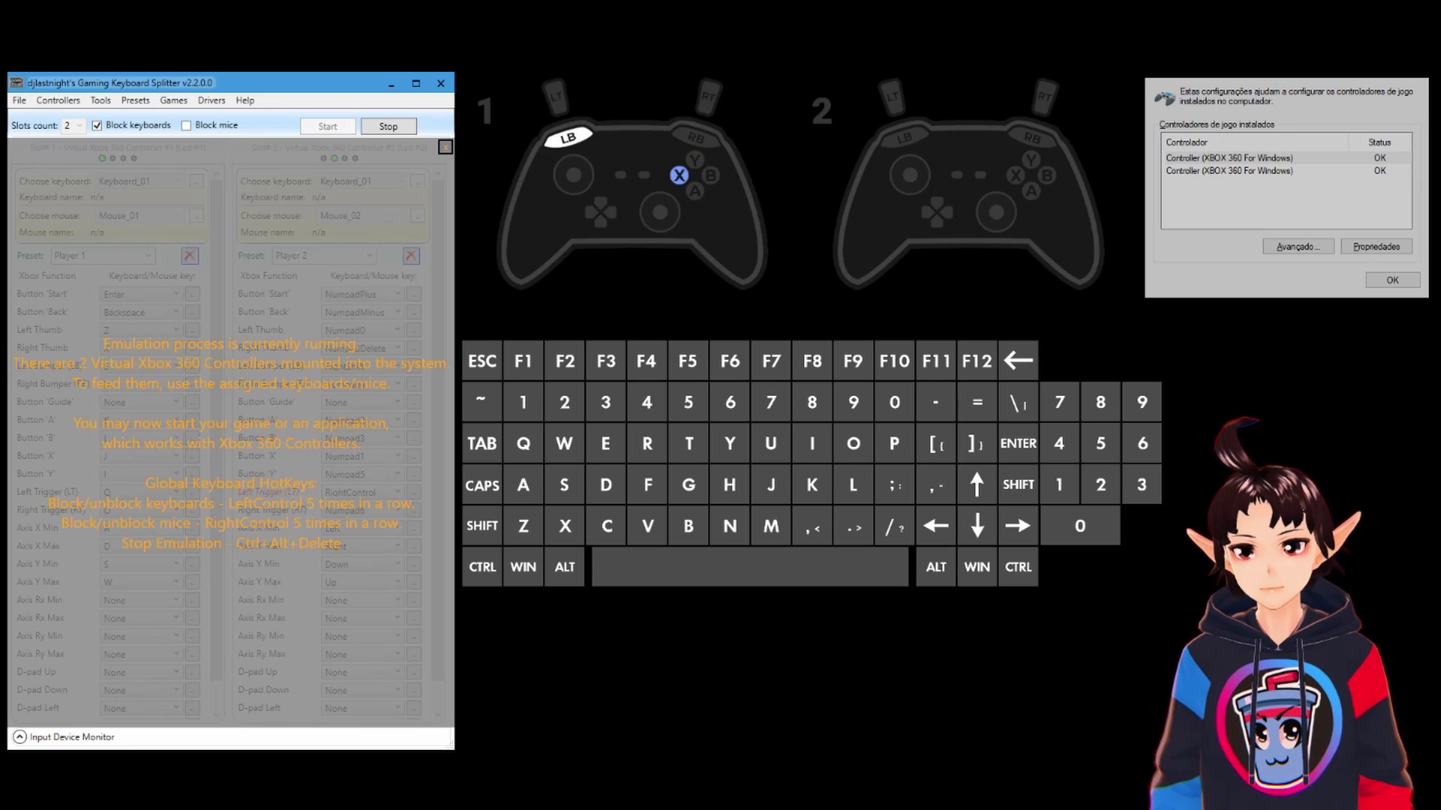
key("i")
key("k")
key("j")
key("k")
key("x")
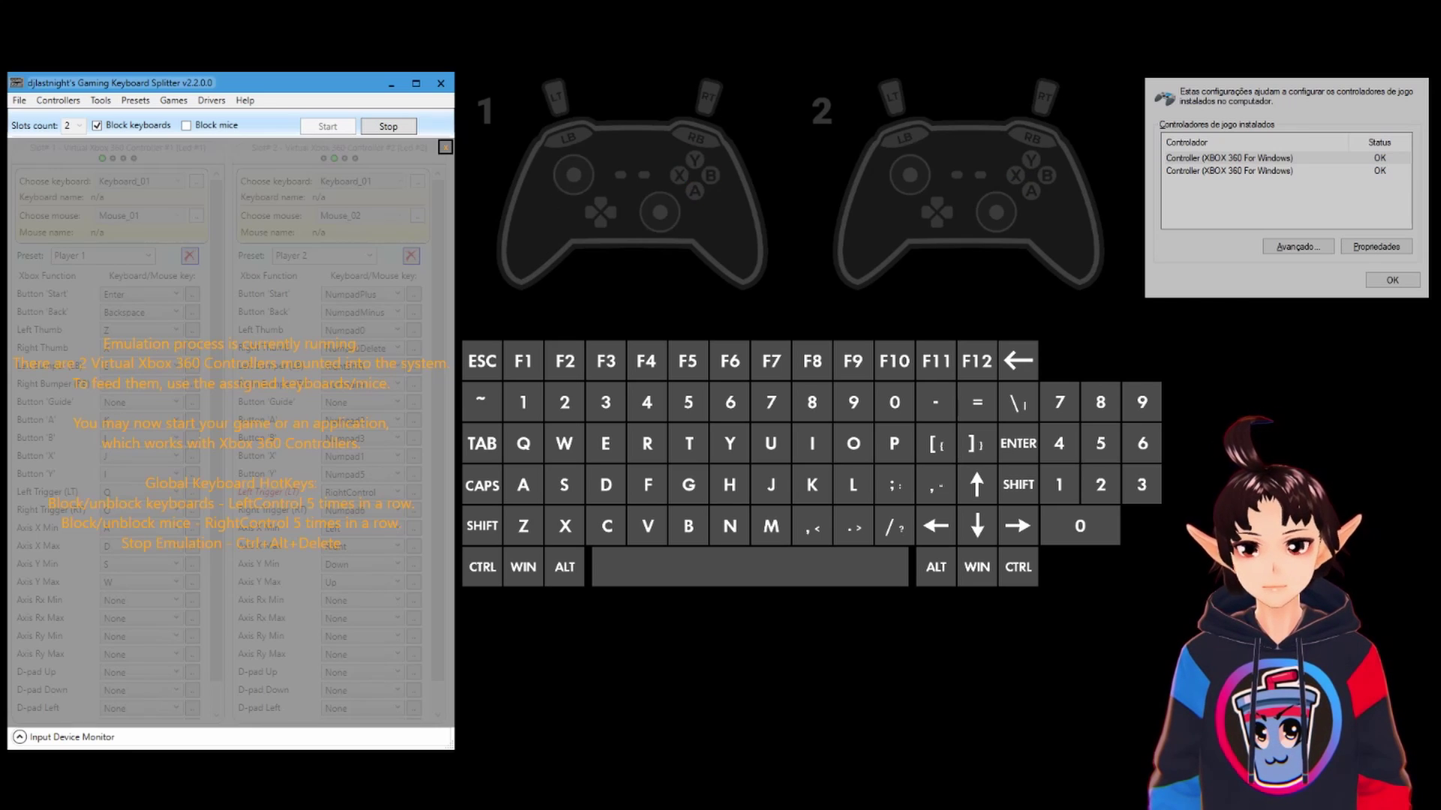
key("z")
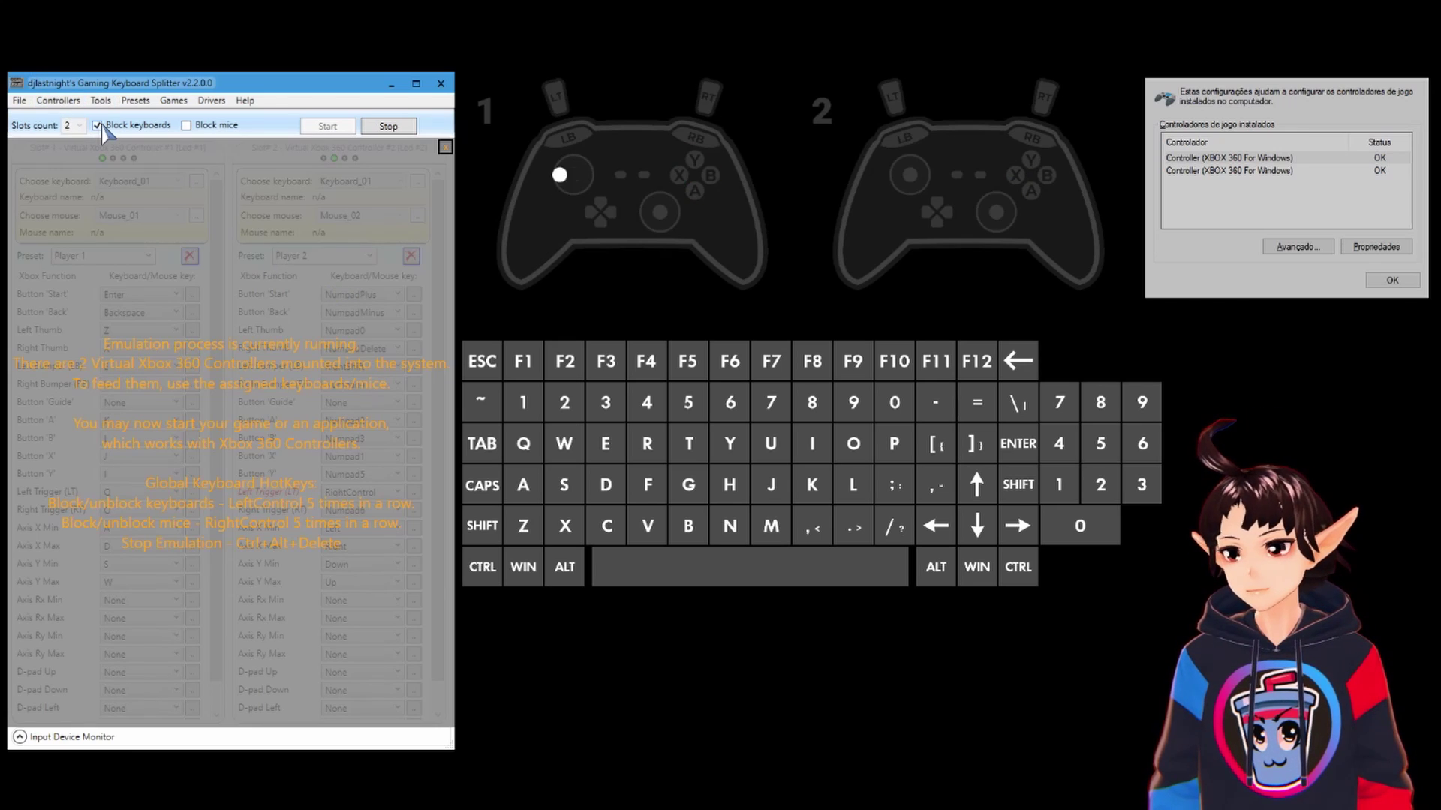
left_click(105, 128)
key("d")
key("a")
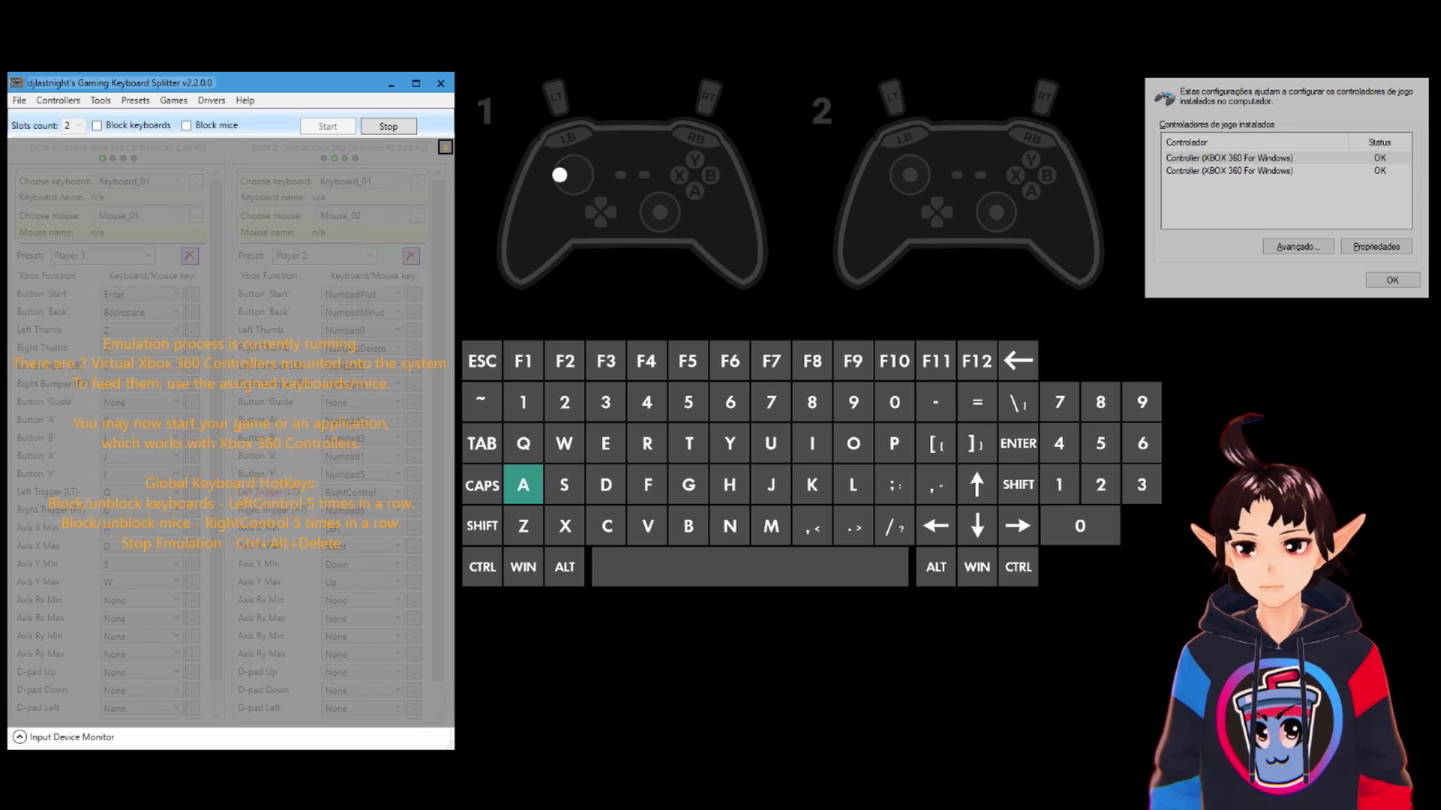
key("d")
key("s")
key("d")
key("KP_6")
key("a")
key("s")
key("KP_2")
key("KP_3")
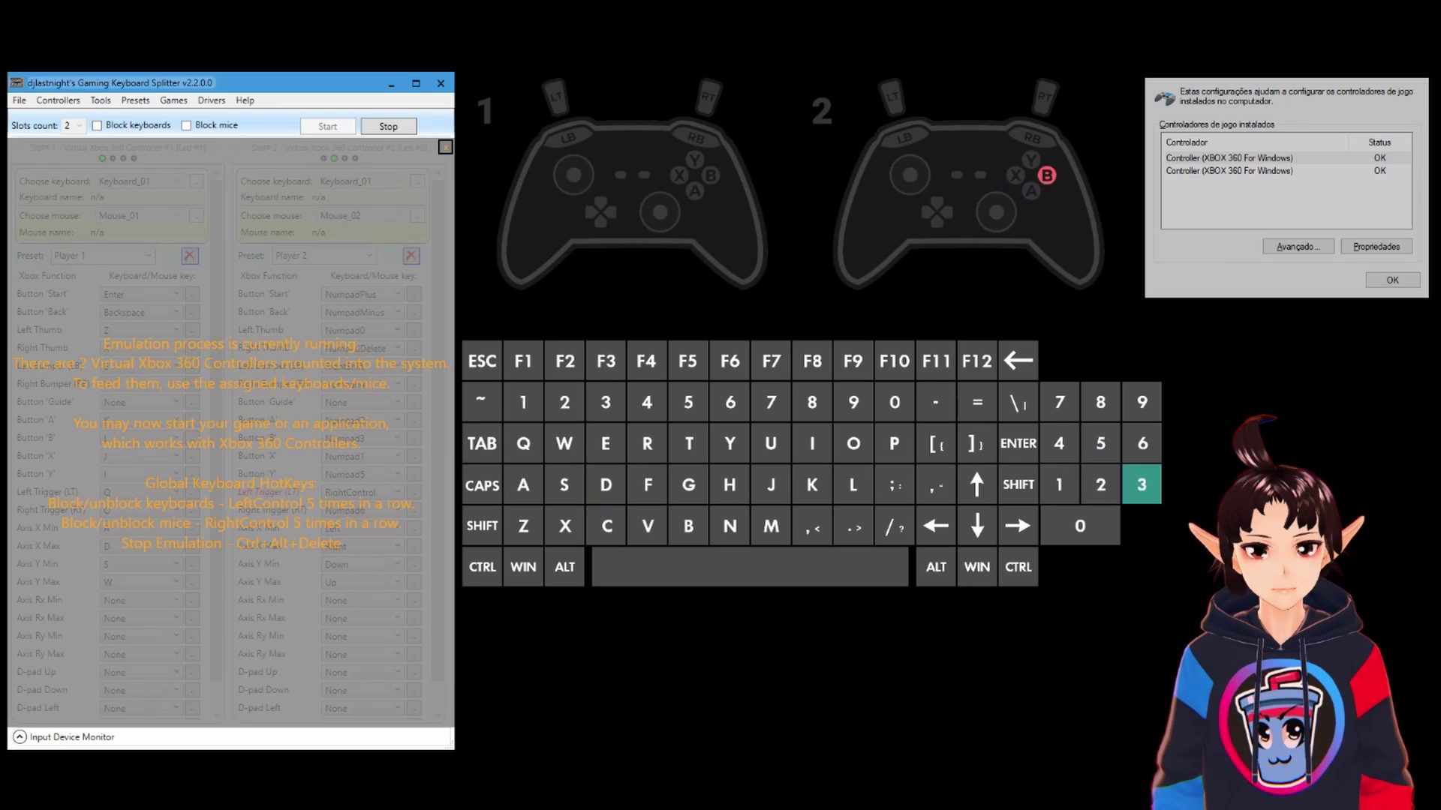
key("w")
key("s")
key("KP_5")
key("s")
key("KP_2")
key("KP_3")
key("a")
key("s")
key("KP_3")
key("d")
key("KP_1")
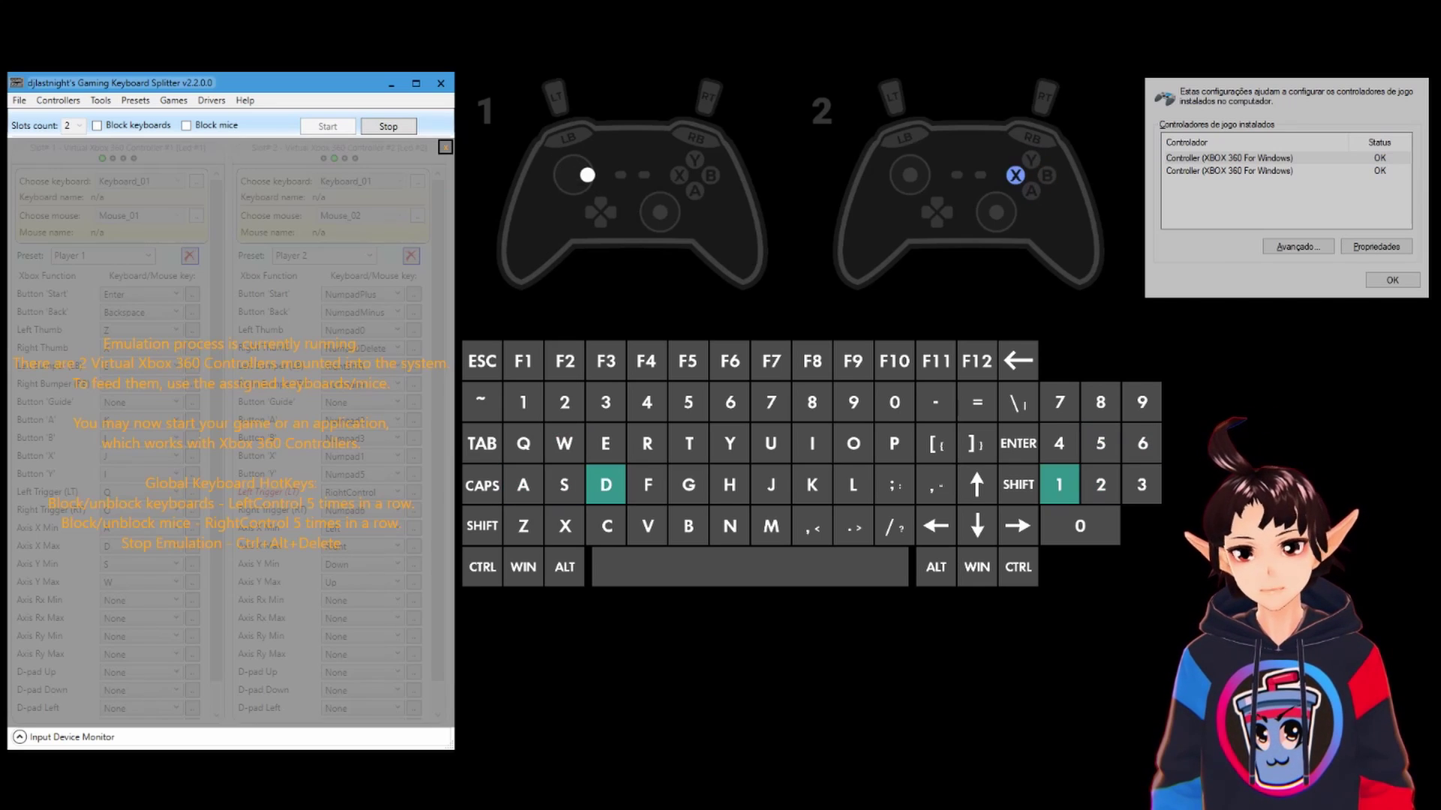
key("a")
key("s")
key("KP_2")
key("KP_3")
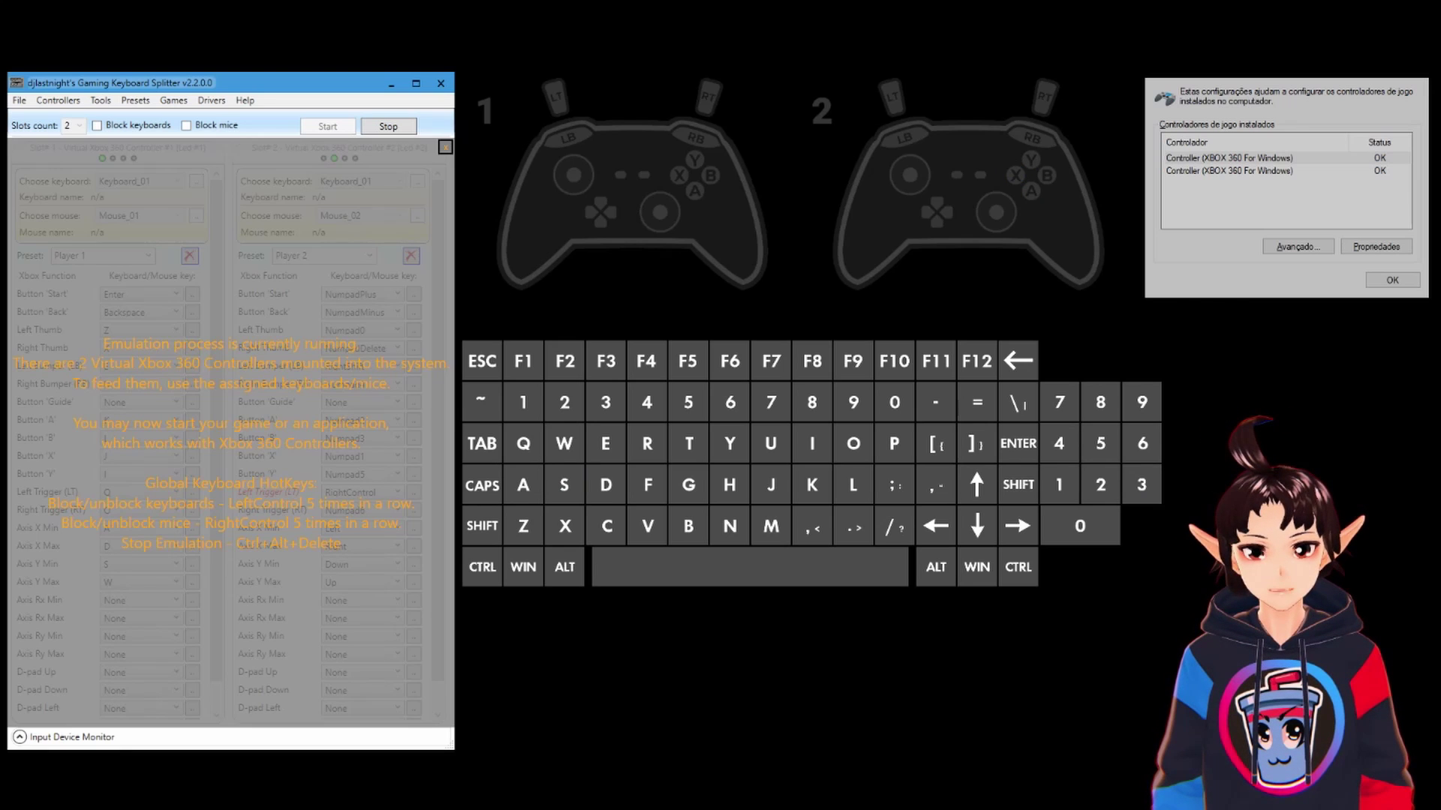
- Bring the fighting game's training mode on screen while both virtual Xbox 360 controllers keep emulating
key("ctrl")
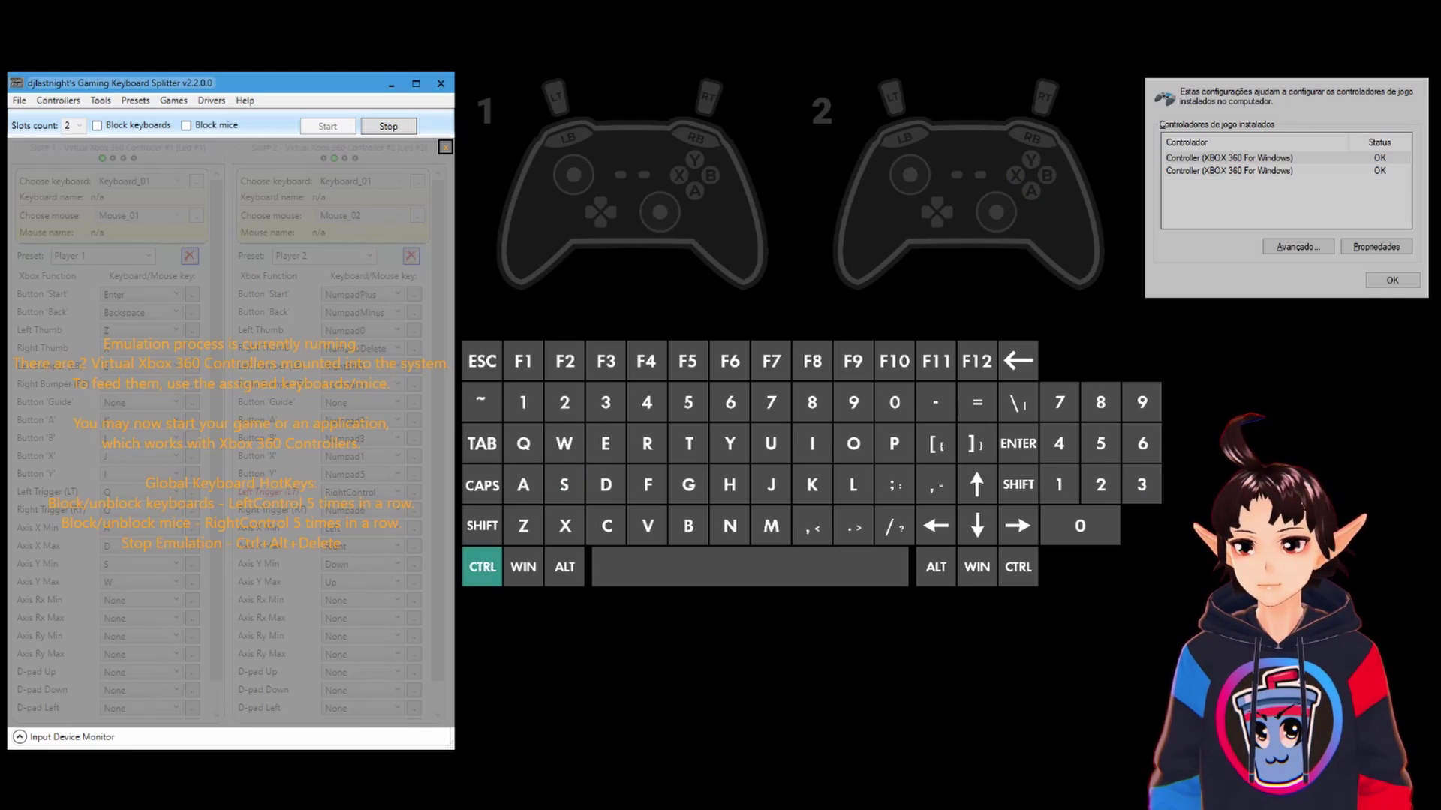